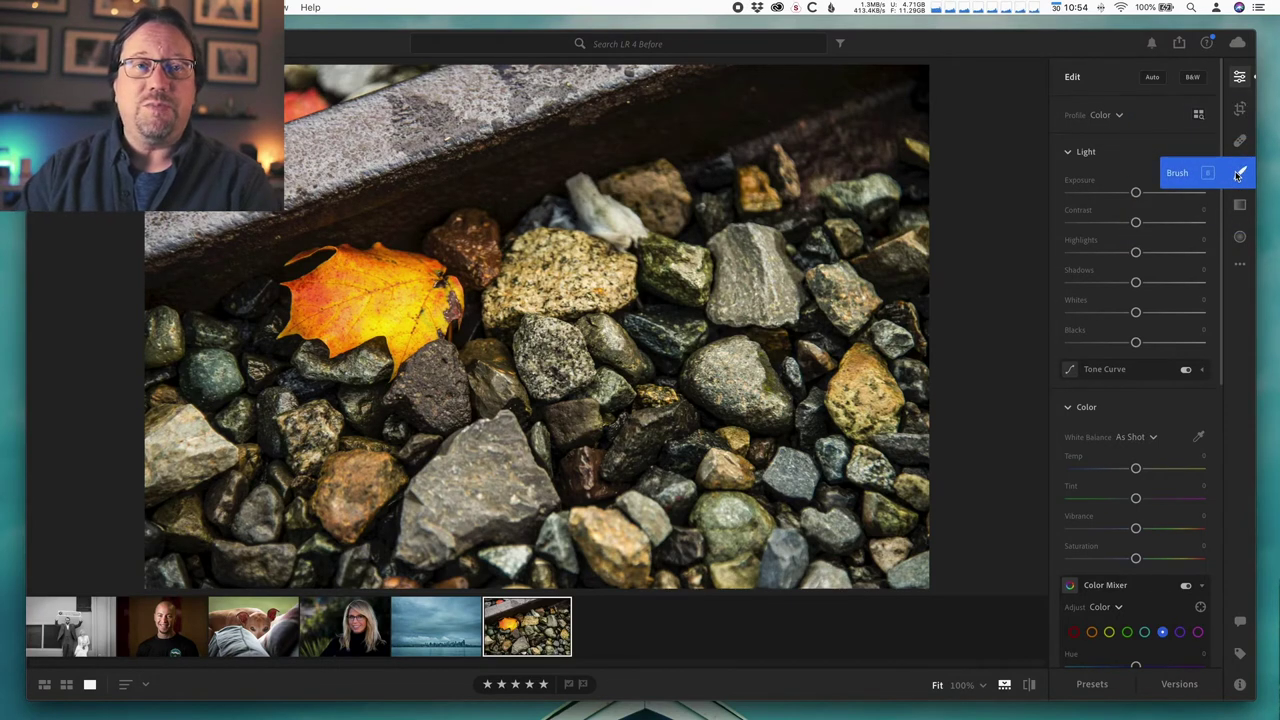
Step: Switch to the adjustment brush, enlarge it to size 57, and reveal its Feather, Flow, Density and Auto Mask options
click(1238, 175)
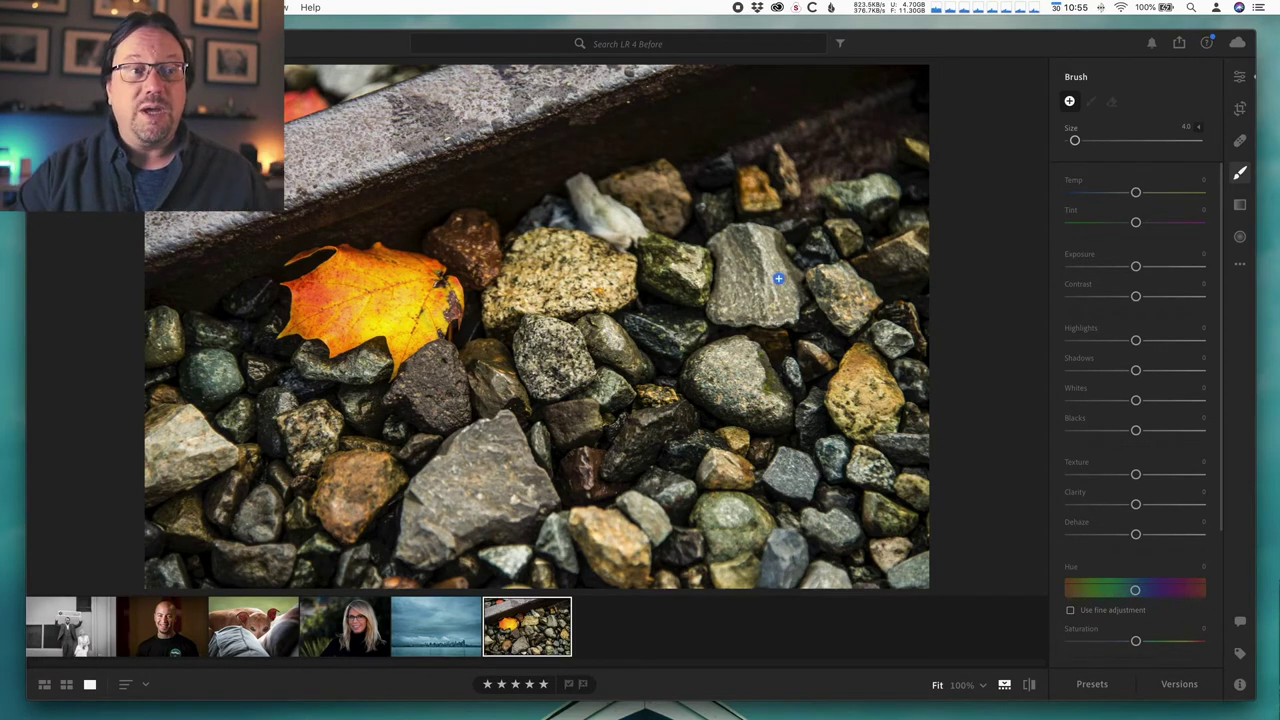
key(bracketright)
key(bracketright)
key(bracketright)
key(bracketright)
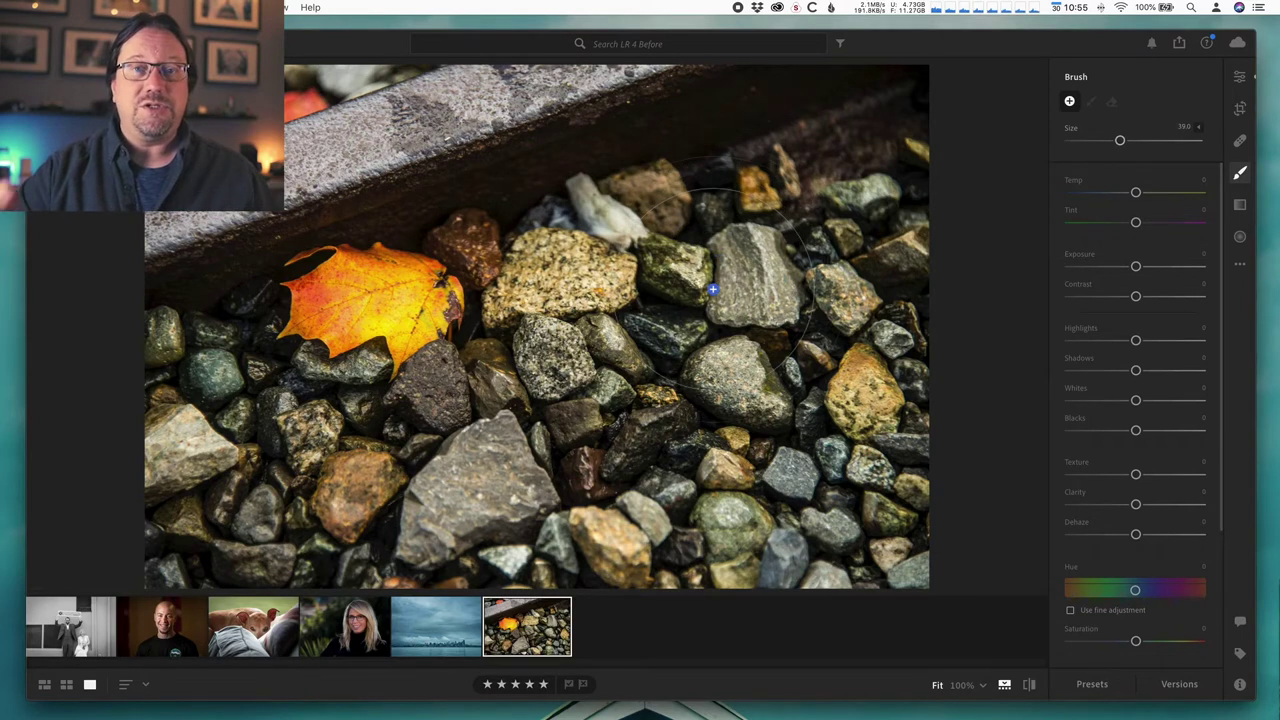
key(bracketright)
key(bracketright)
key(bracketright)
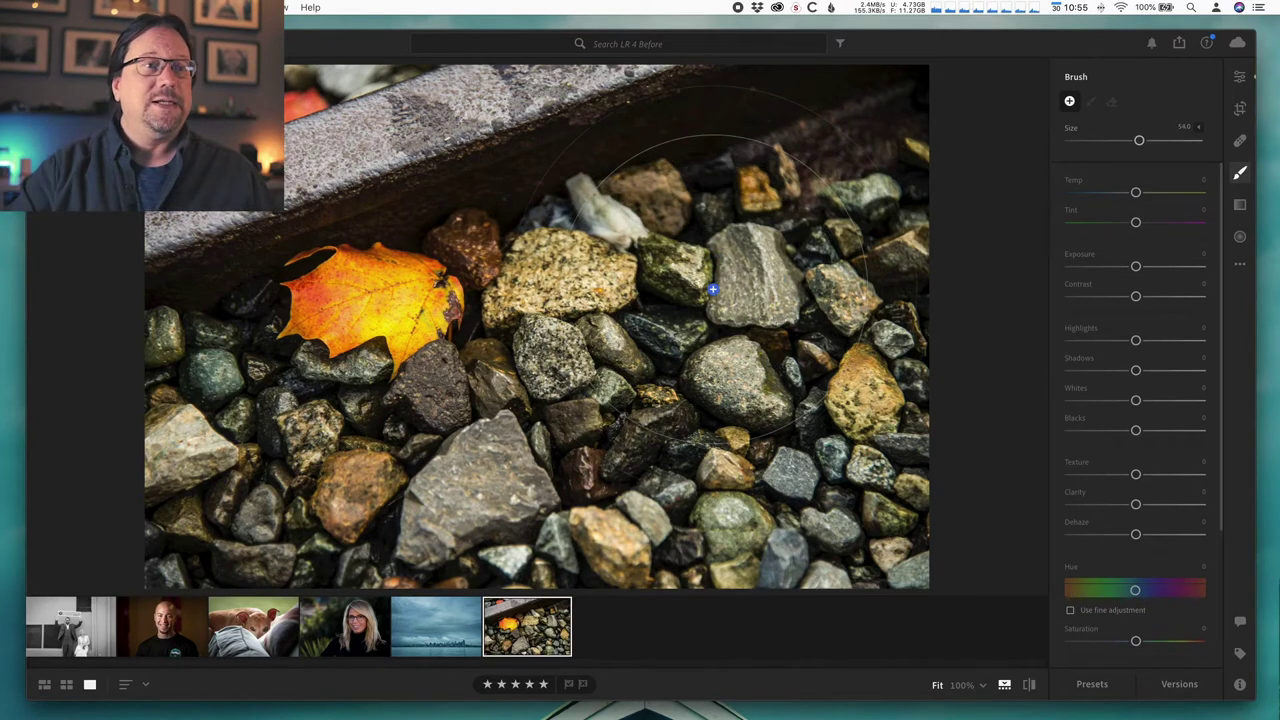
key(bracketright)
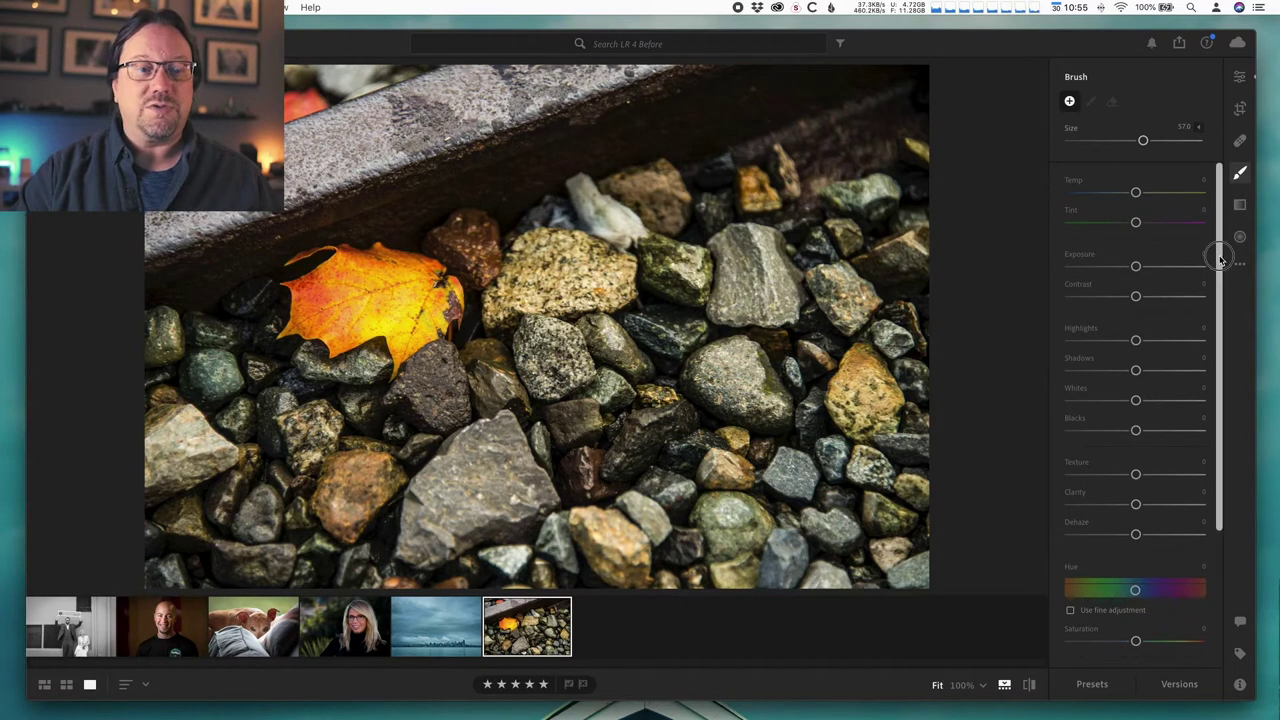
drag(1223, 251, 1217, 466)
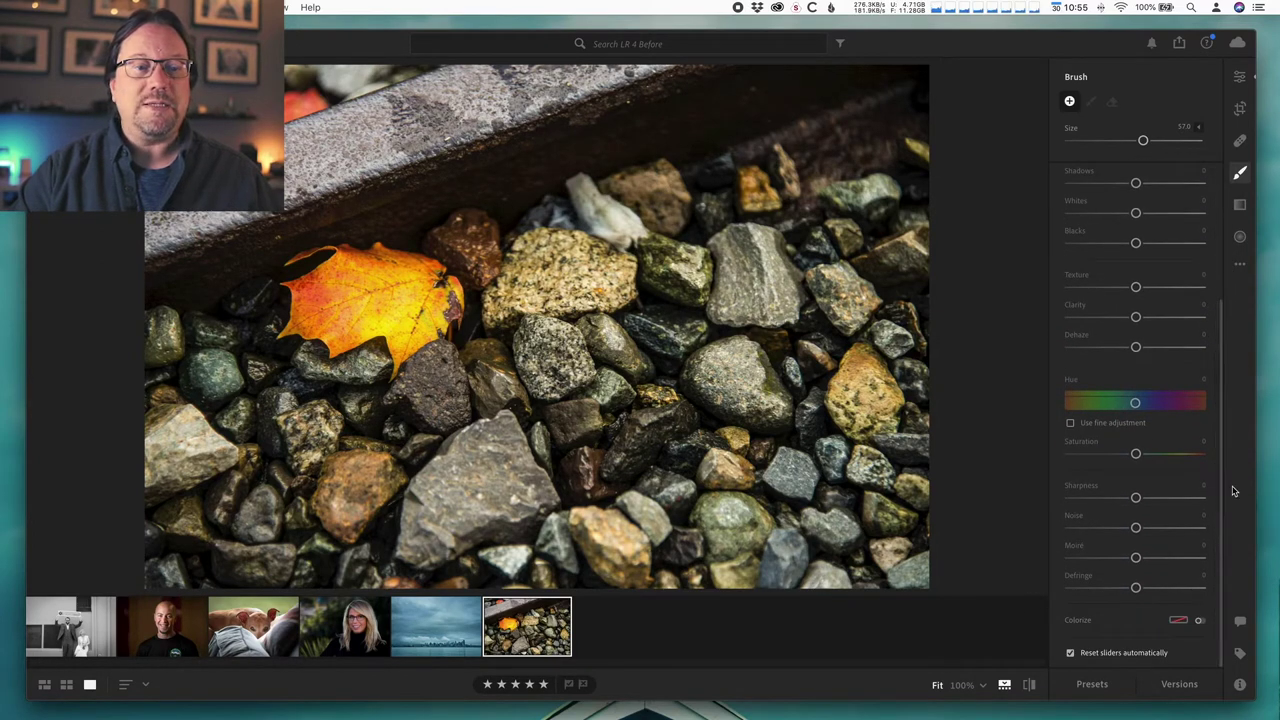
scroll(1217, 483, up, 5)
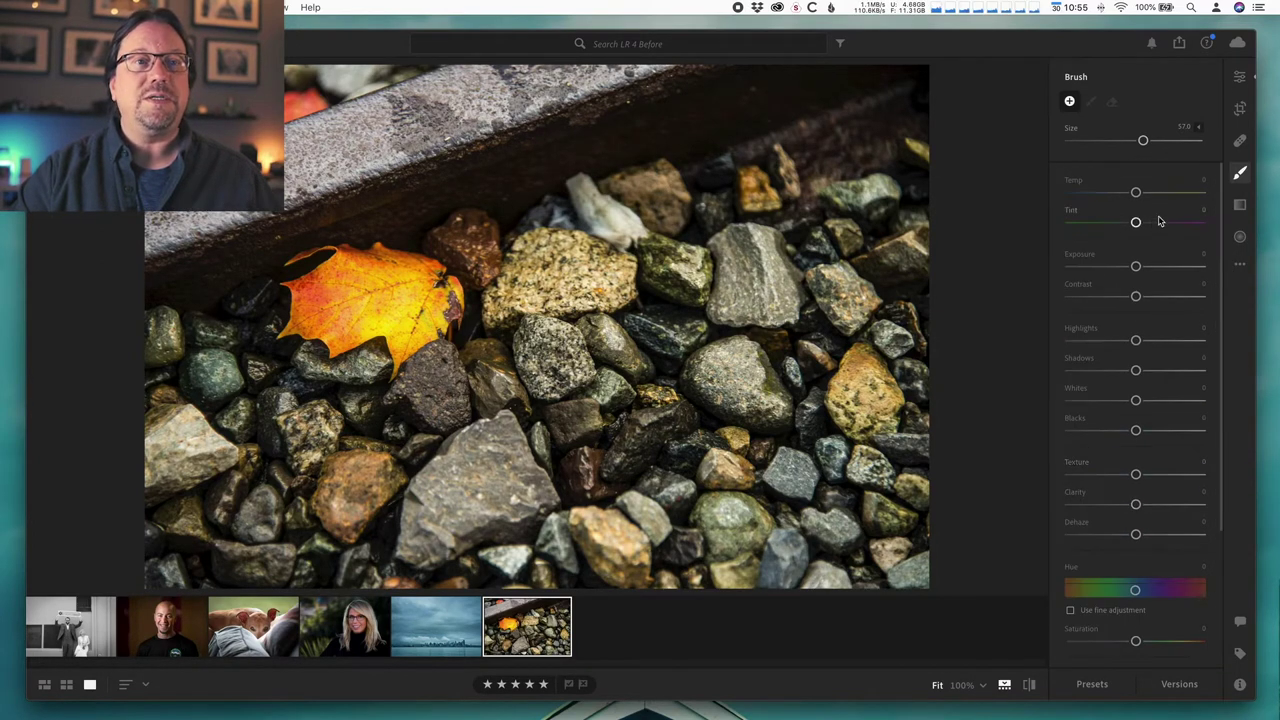
click(1198, 127)
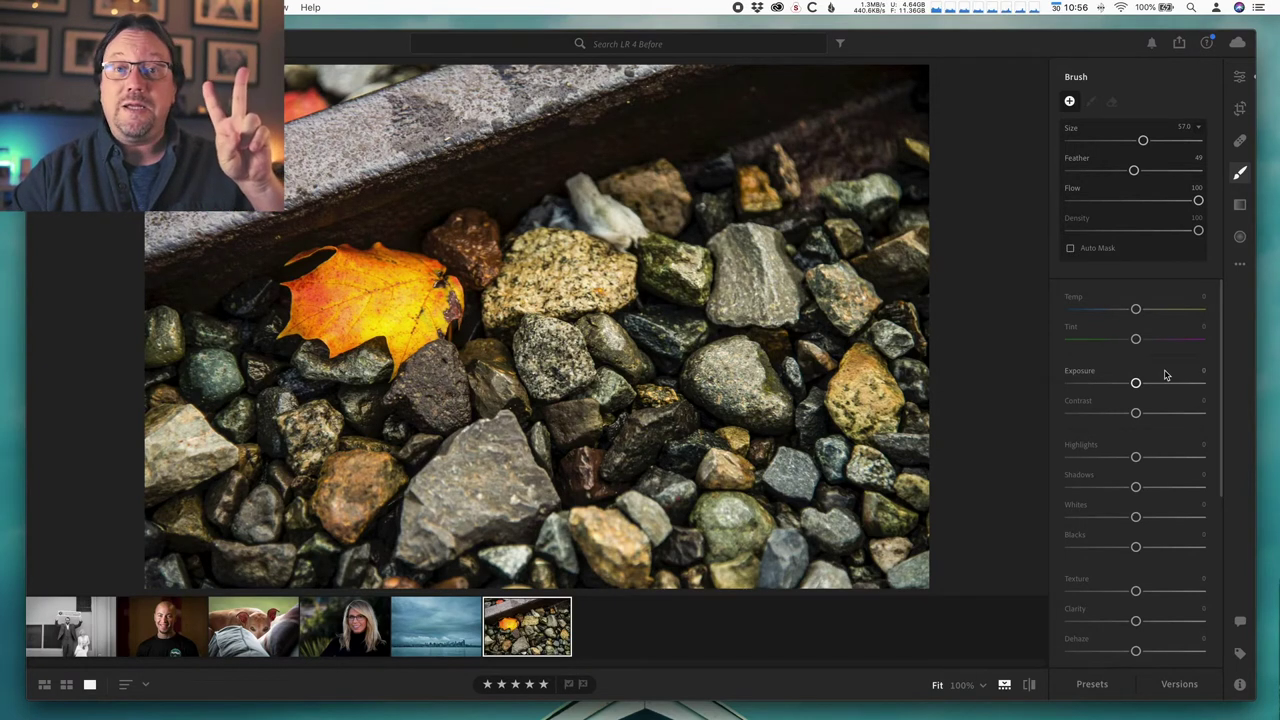
scroll(1165, 375, down, 10)
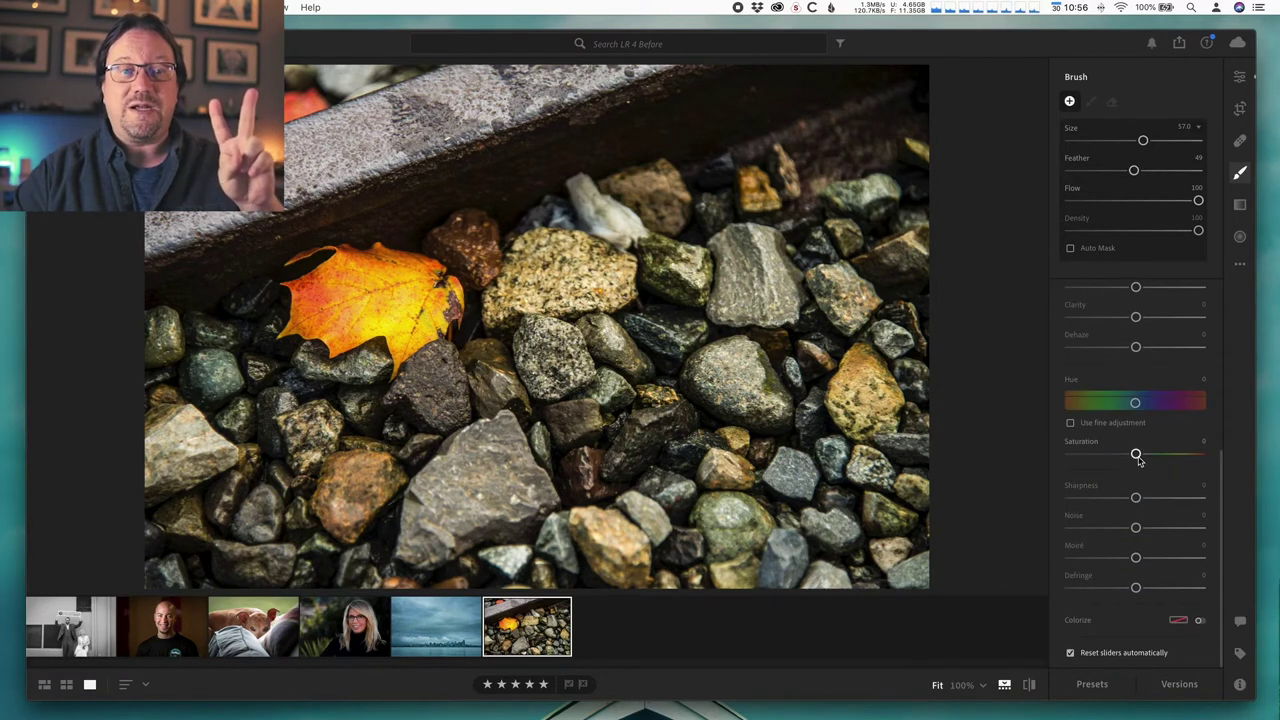
Step: Drag the brush's Saturation slider fully left to −100
drag(1136, 454, 1050, 452)
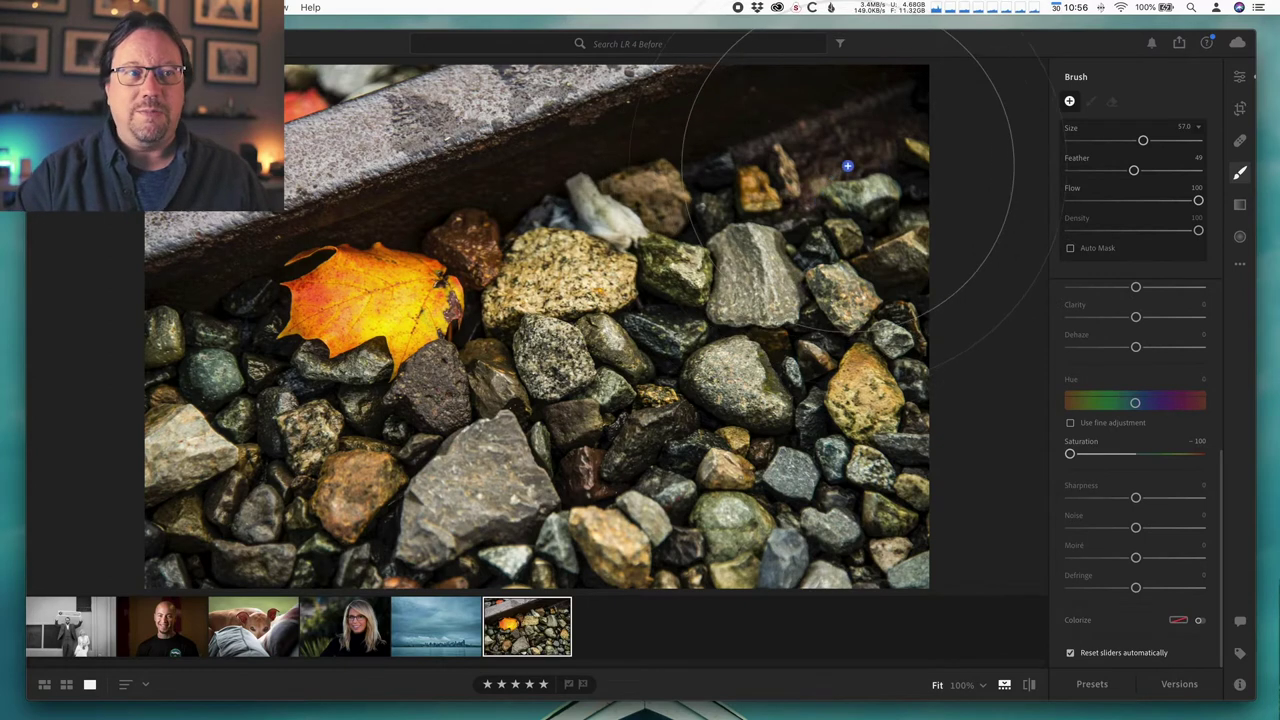
Step: Paint the −100 saturation across the whole photo, then shrink the brush to size 37
mouse_move(834, 129)
mouse_down()
mouse_move(754, 149)
mouse_move(305, 134)
mouse_move(244, 195)
mouse_move(214, 195)
mouse_move(696, 293)
mouse_move(1004, 246)
mouse_move(794, 360)
mouse_move(257, 440)
mouse_move(127, 541)
mouse_move(812, 519)
mouse_move(794, 503)
mouse_move(1011, 530)
mouse_up()
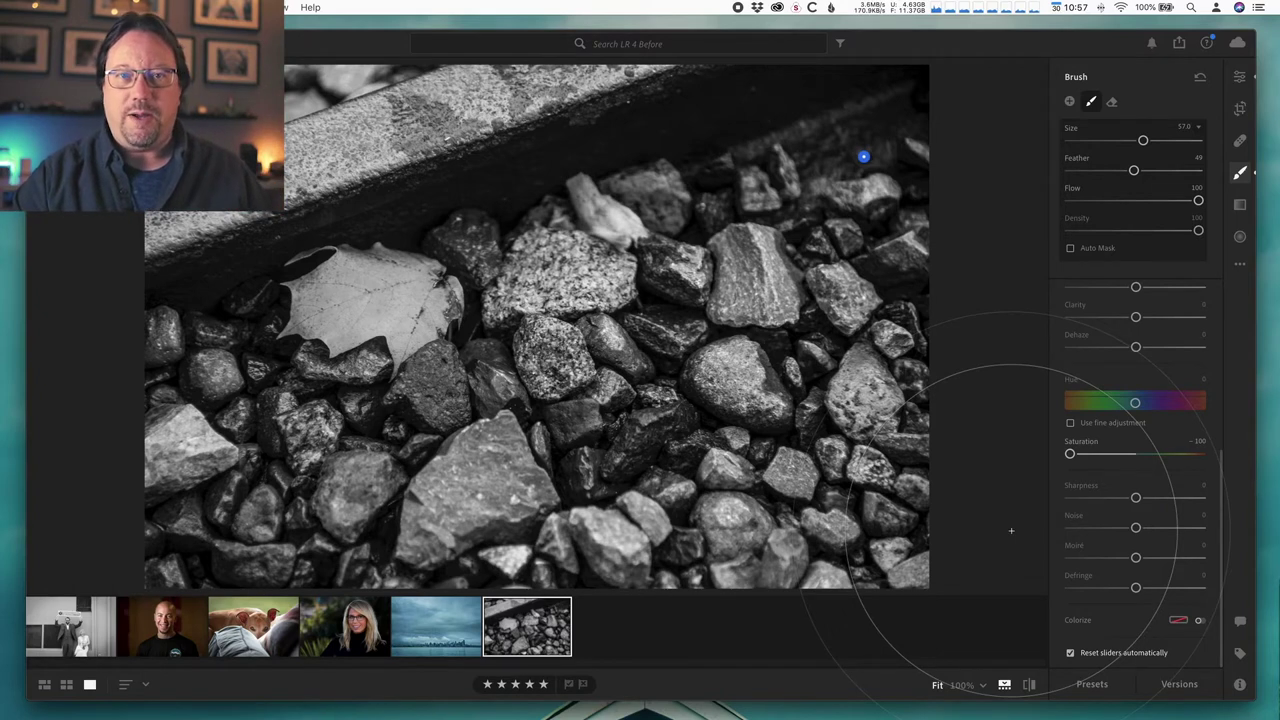
key(bracketleft)
key(bracketleft)
key(bracketleft)
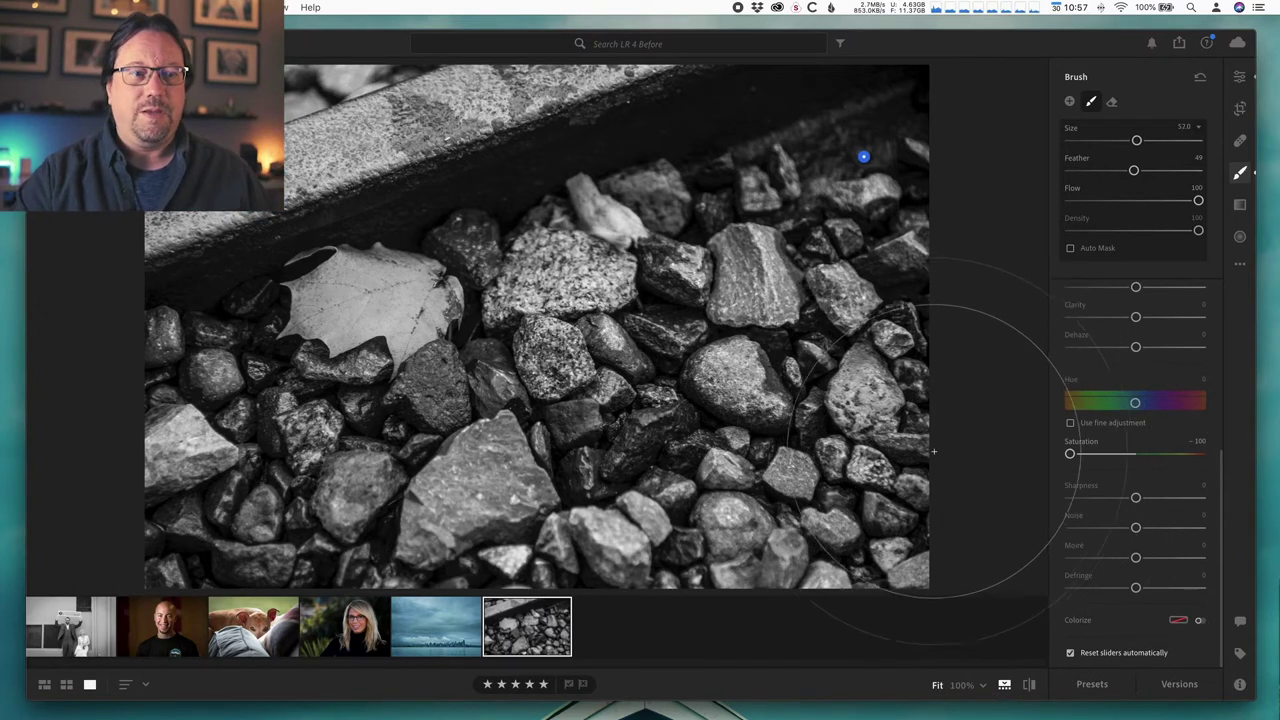
key(bracketleft)
key(bracketleft)
key(bracketleft)
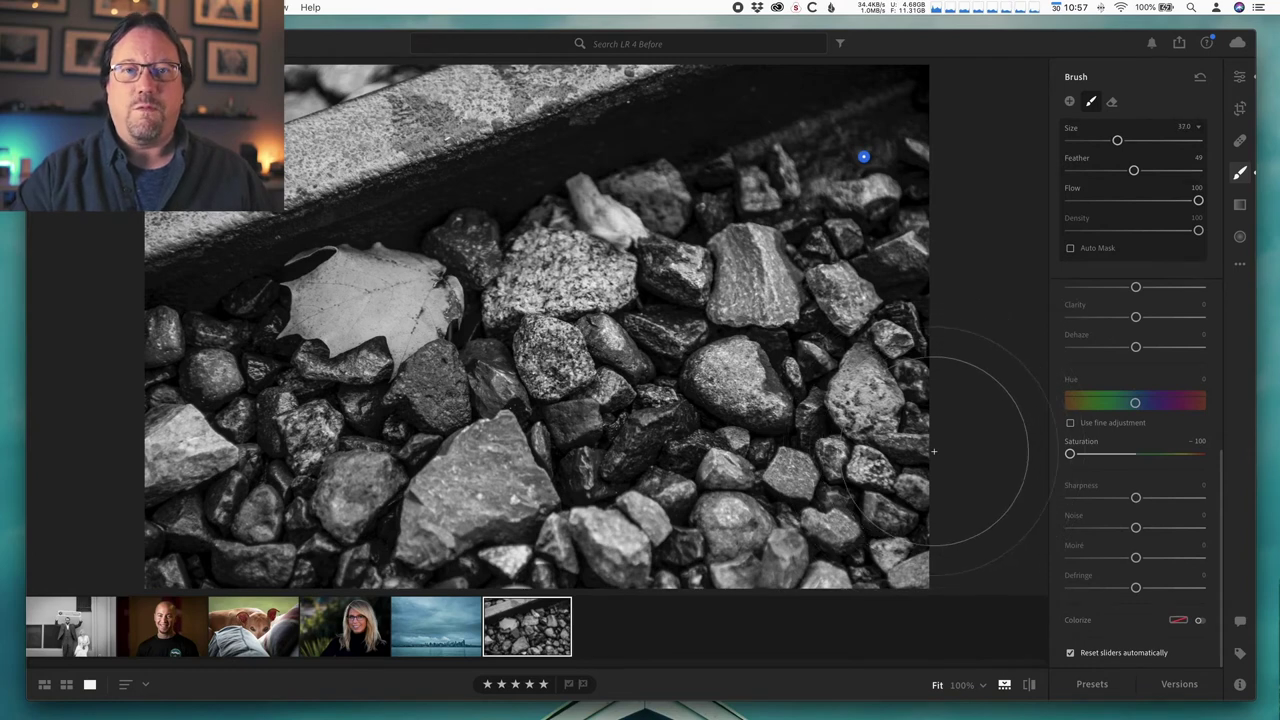
click(1113, 102)
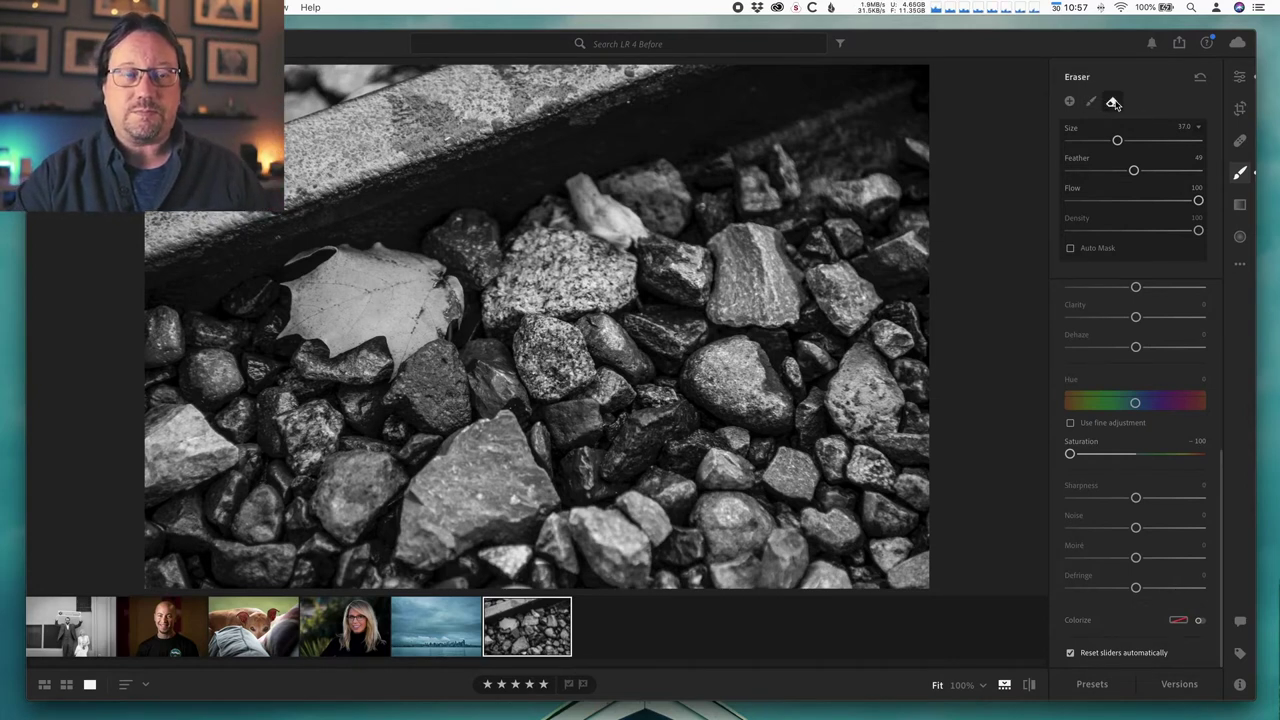
Step: With Auto Mask on and a smaller eraser, erase the mask along the leaf's stem and upper half
click(1071, 249)
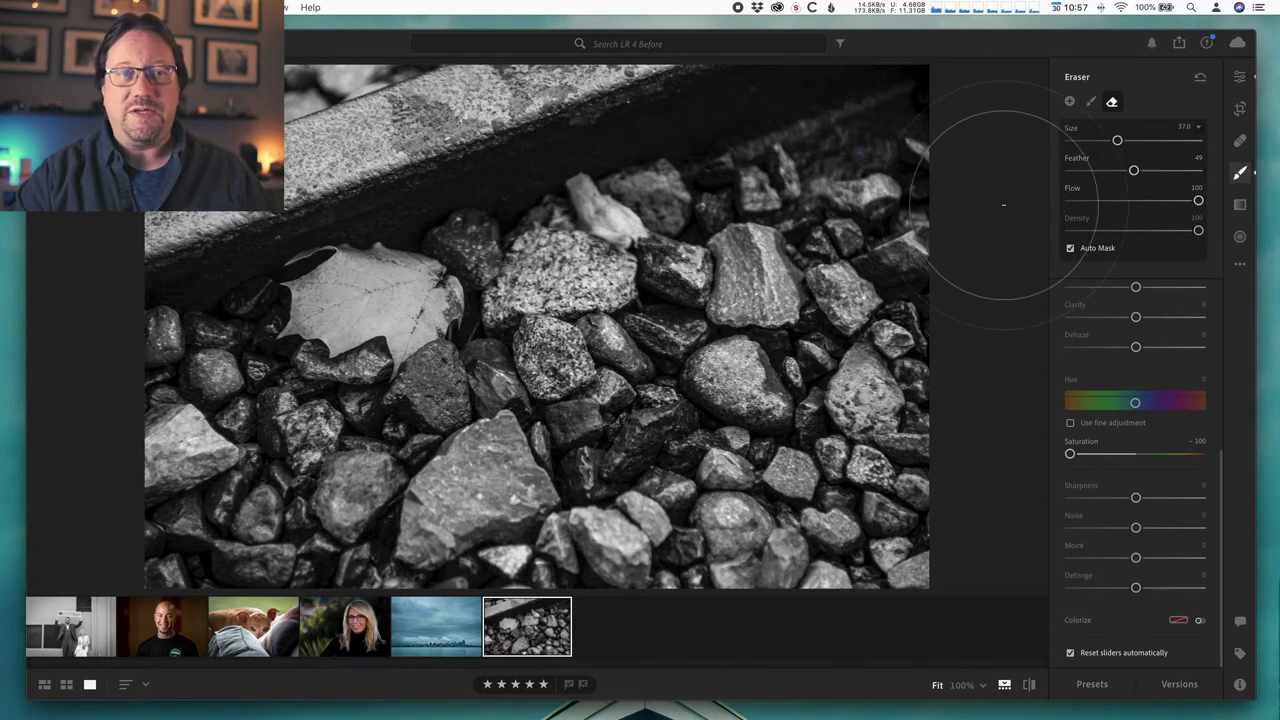
key(bracketleft)
key(bracketleft)
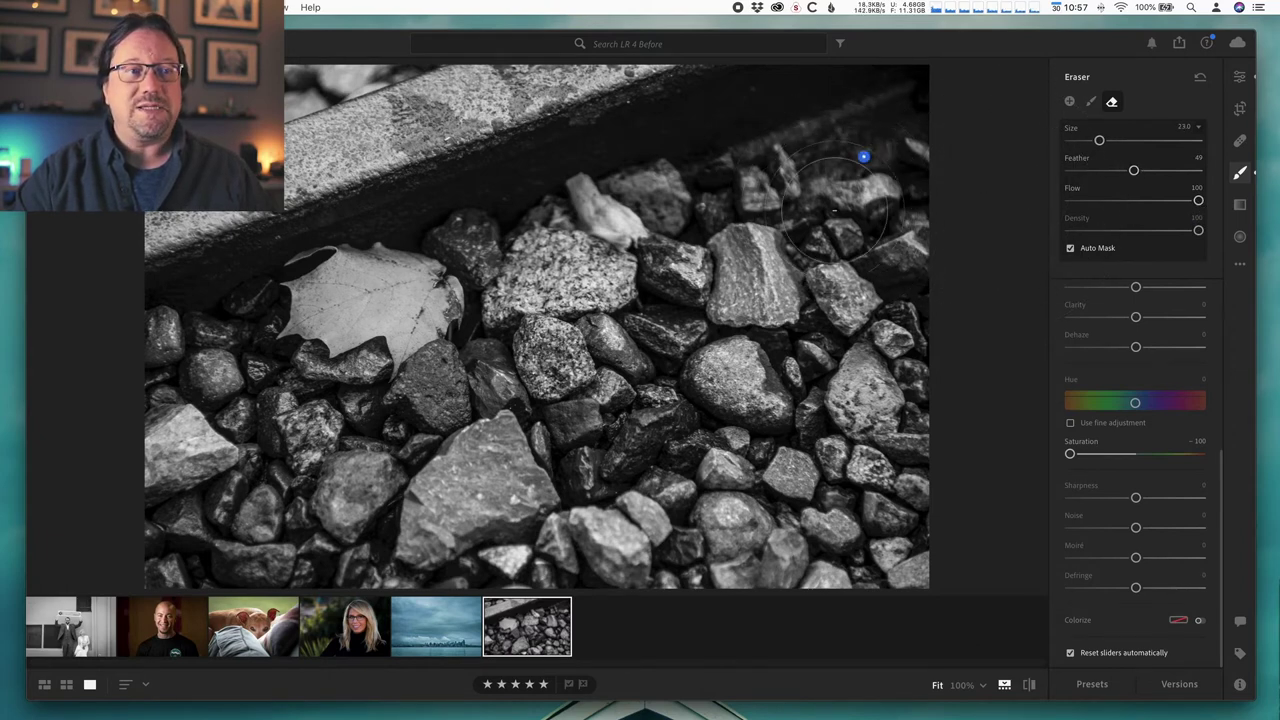
key(bracketleft)
key(bracketleft)
key(bracketleft)
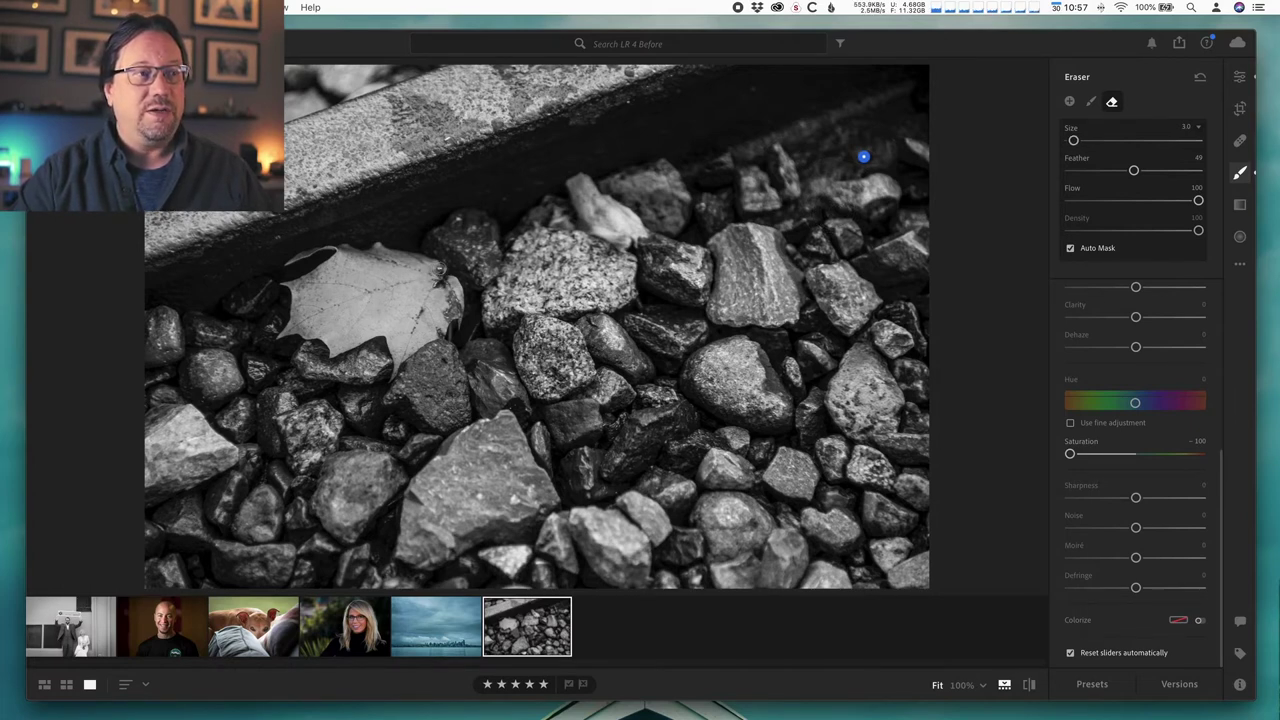
mouse_move(440, 268)
mouse_down()
mouse_move(372, 250)
mouse_move(289, 258)
mouse_move(340, 252)
mouse_move(289, 283)
mouse_move(285, 334)
mouse_move(272, 336)
mouse_move(382, 338)
mouse_move(392, 382)
mouse_move(408, 348)
mouse_move(455, 319)
mouse_move(460, 290)
mouse_move(441, 288)
mouse_move(455, 302)
mouse_move(444, 278)
mouse_up()
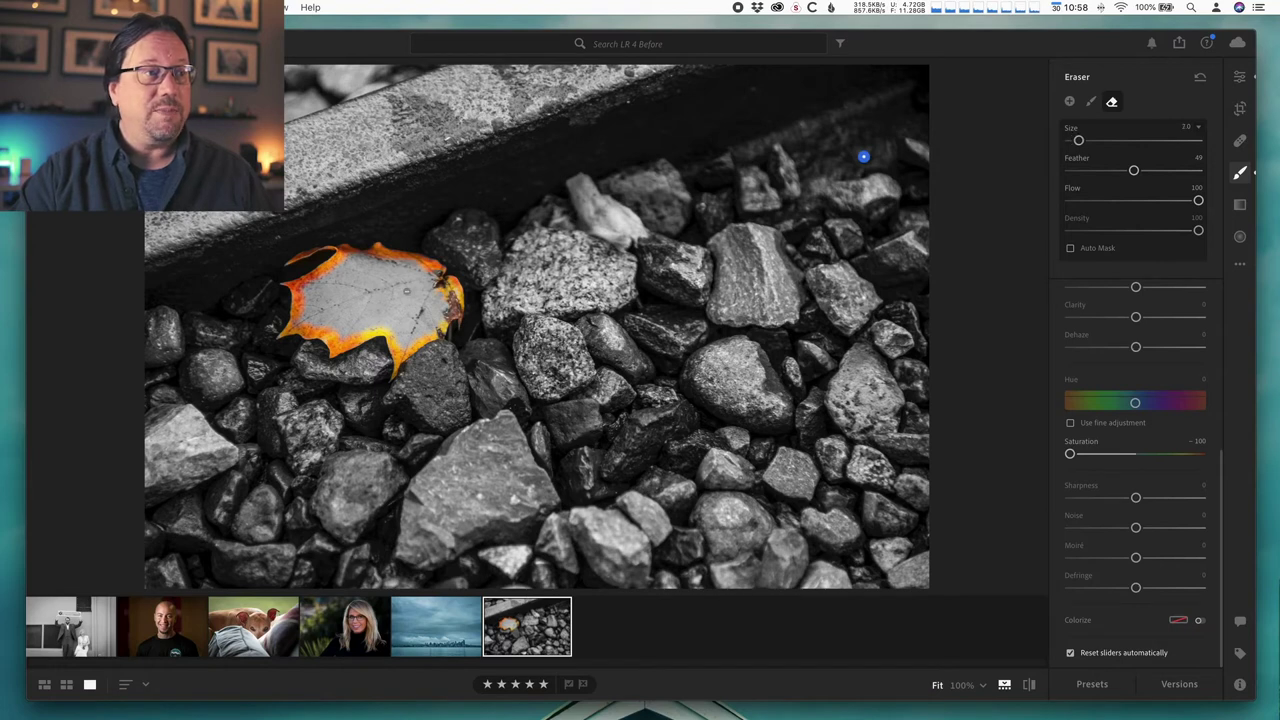
mouse_move(440, 278)
mouse_down()
mouse_move(348, 261)
mouse_move(308, 311)
mouse_move(406, 336)
mouse_move(446, 309)
mouse_move(407, 286)
mouse_move(354, 282)
mouse_move(340, 298)
mouse_move(425, 309)
mouse_move(433, 280)
mouse_move(381, 329)
mouse_move(342, 318)
mouse_up()
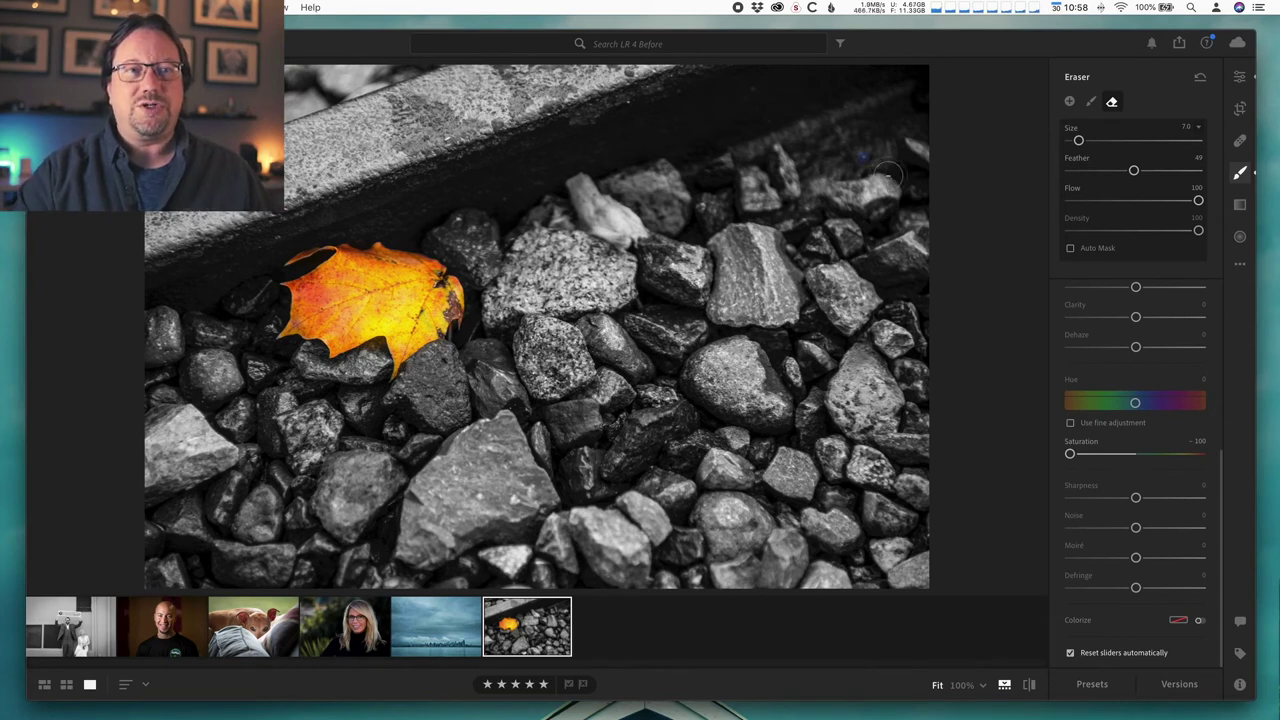
Step: Switch from the Eraser back to painting with the Brush at size 37
click(1090, 103)
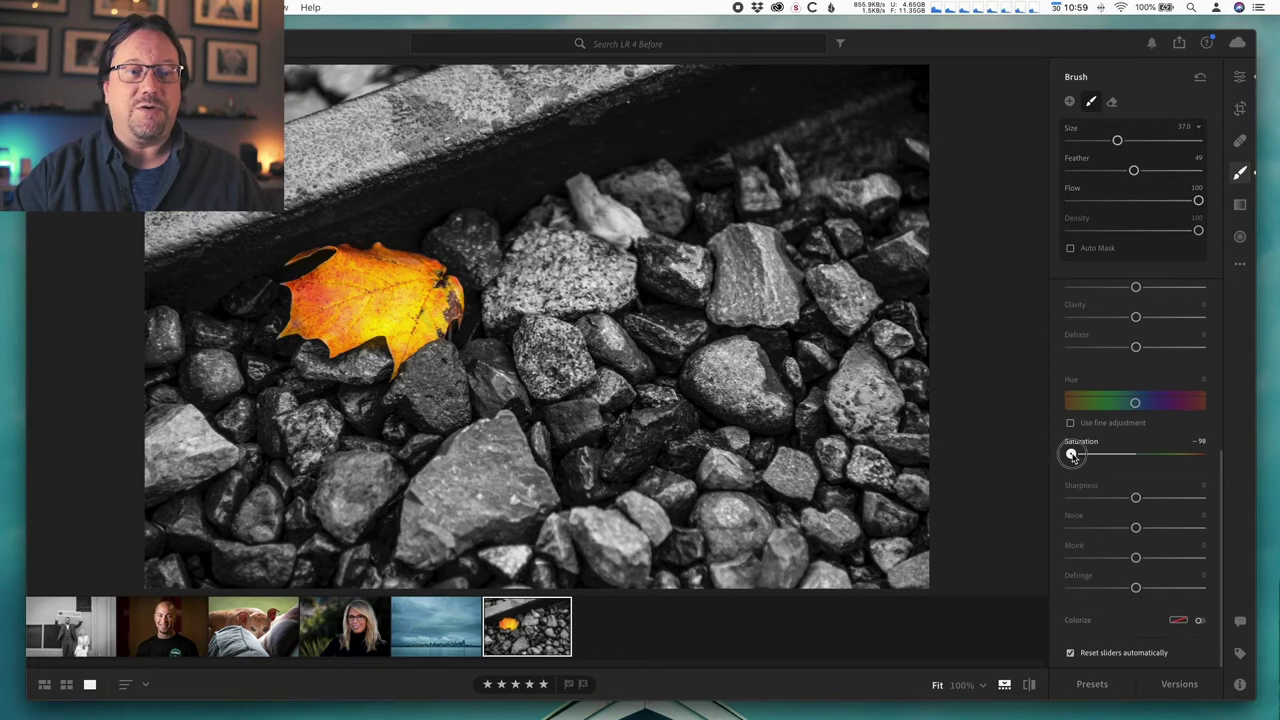
Step: Adjust the brush Saturation back and forth, settling near −46 to let muted colour into the stones
drag(1071, 455, 1092, 458)
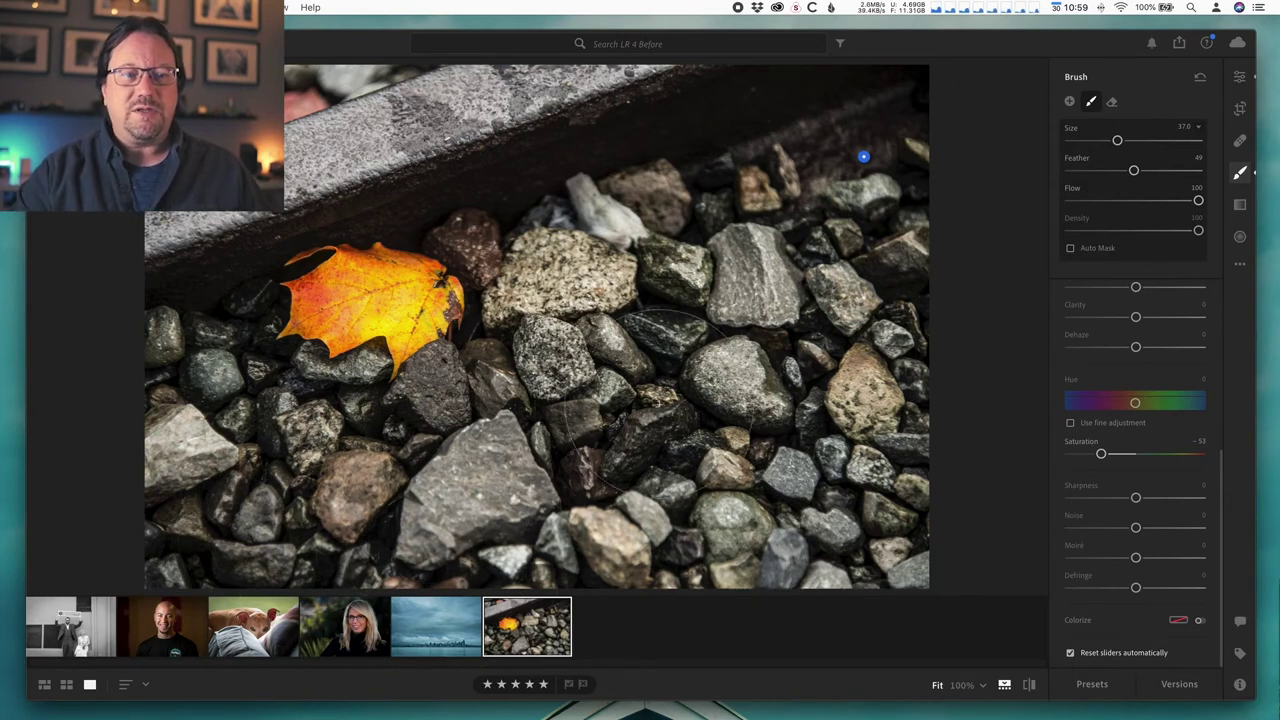
drag(1102, 455, 1135, 460)
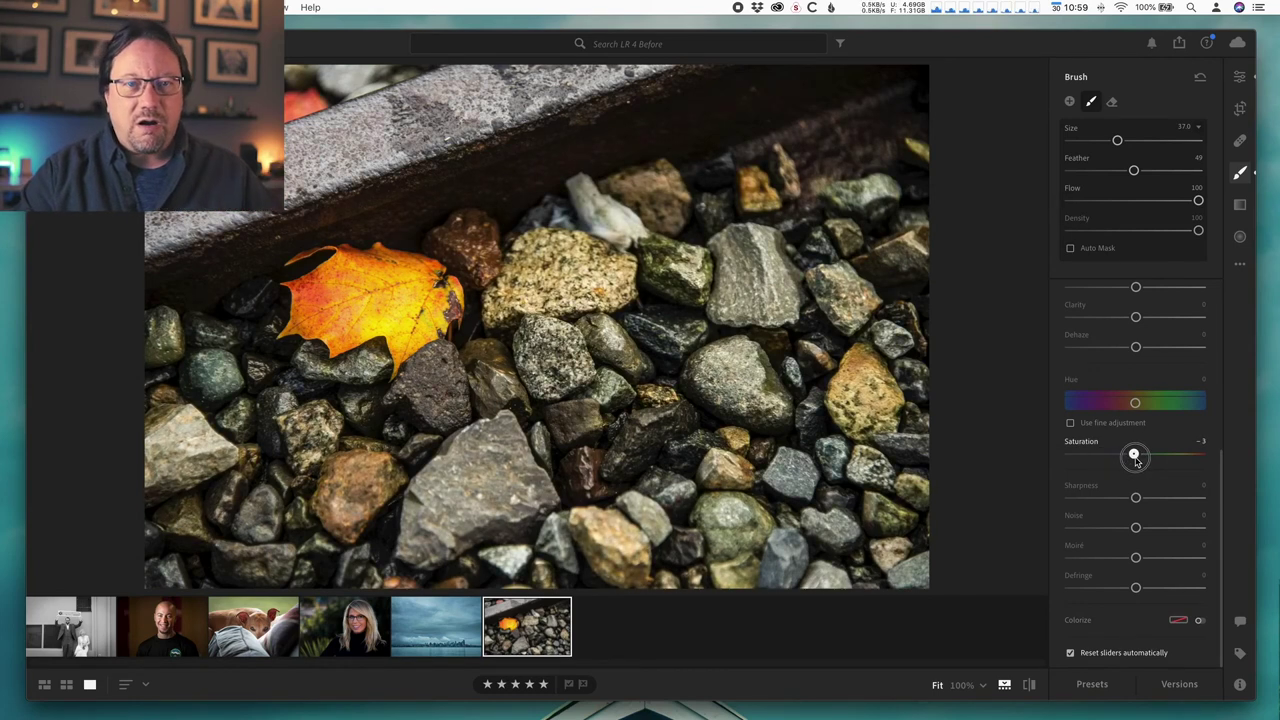
drag(1136, 460, 1115, 459)
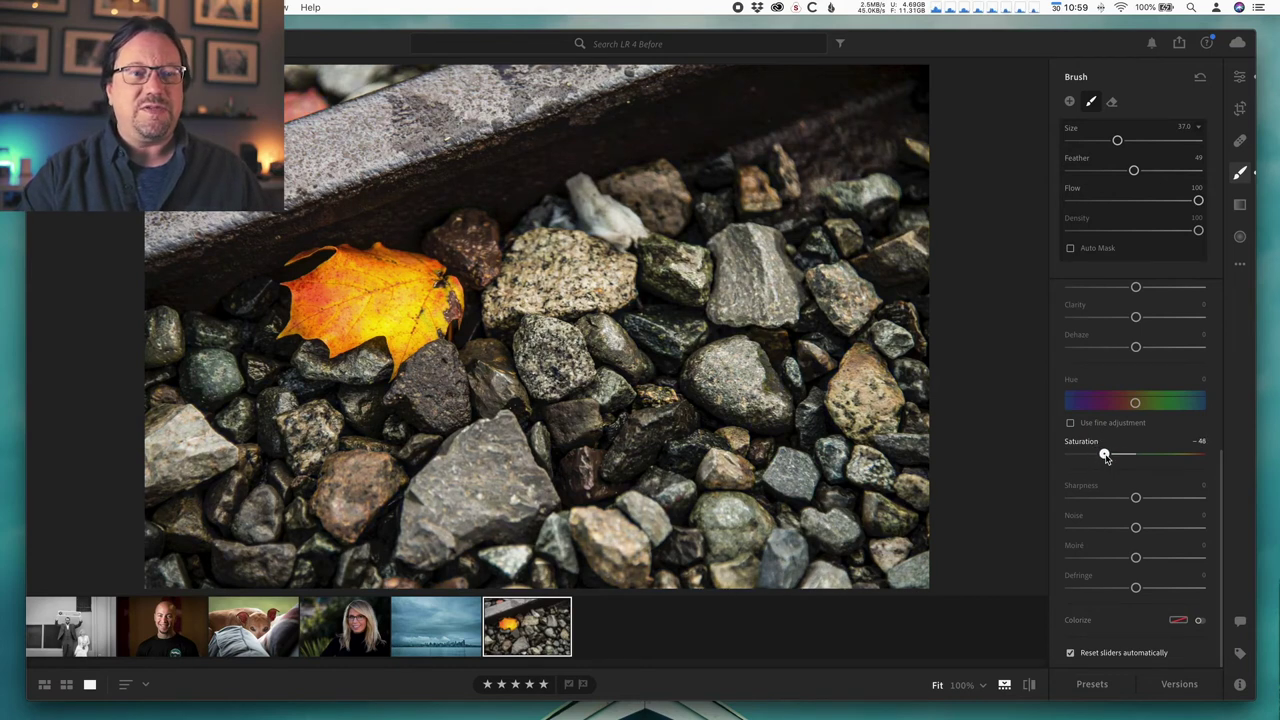
Step: Set the brush Exposure to −0.52 to darken the stones and rail around the leaf
scroll(1140, 398, up, 2)
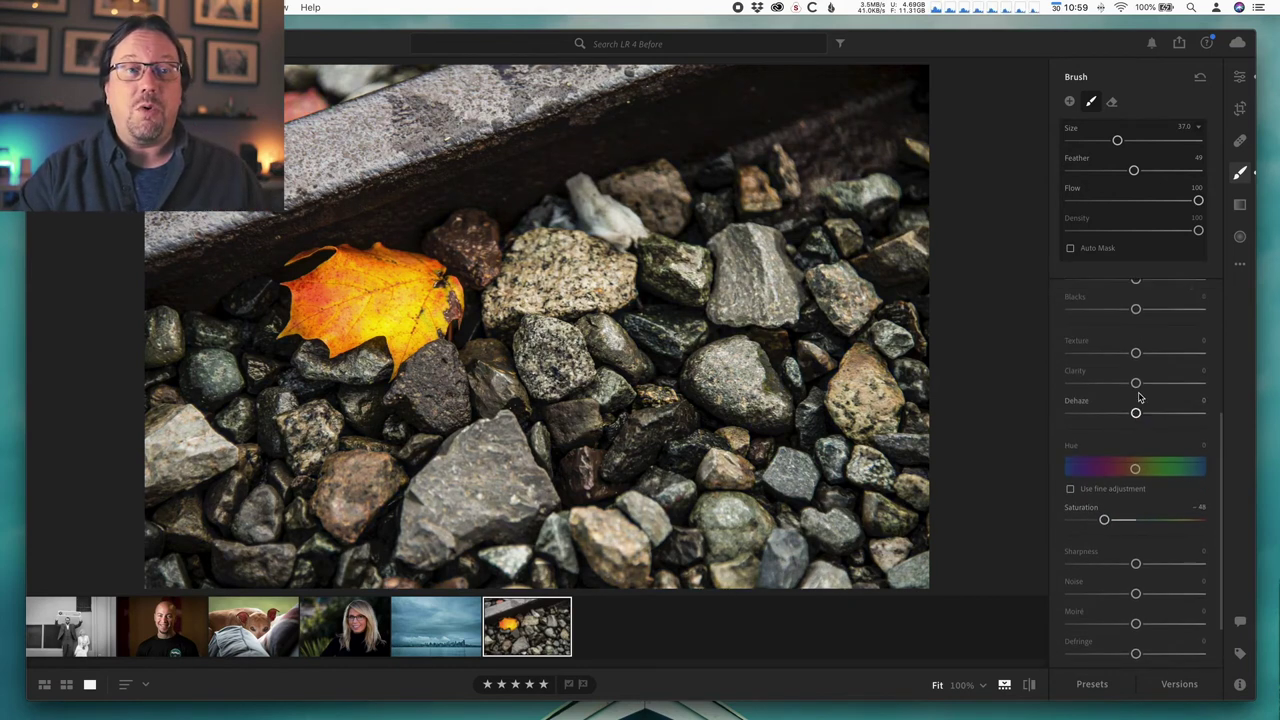
scroll(1138, 398, up, 5)
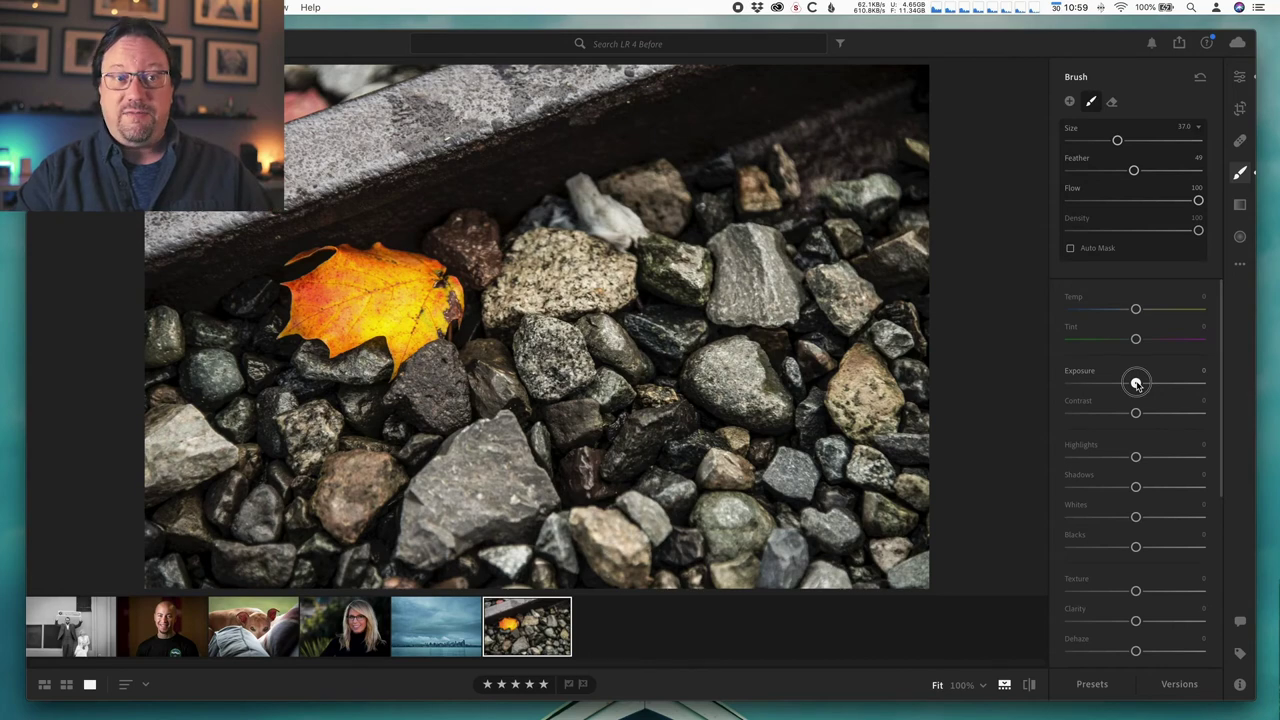
mouse_move(1136, 383)
mouse_down()
mouse_move(1042, 387)
mouse_move(1122, 388)
mouse_up()
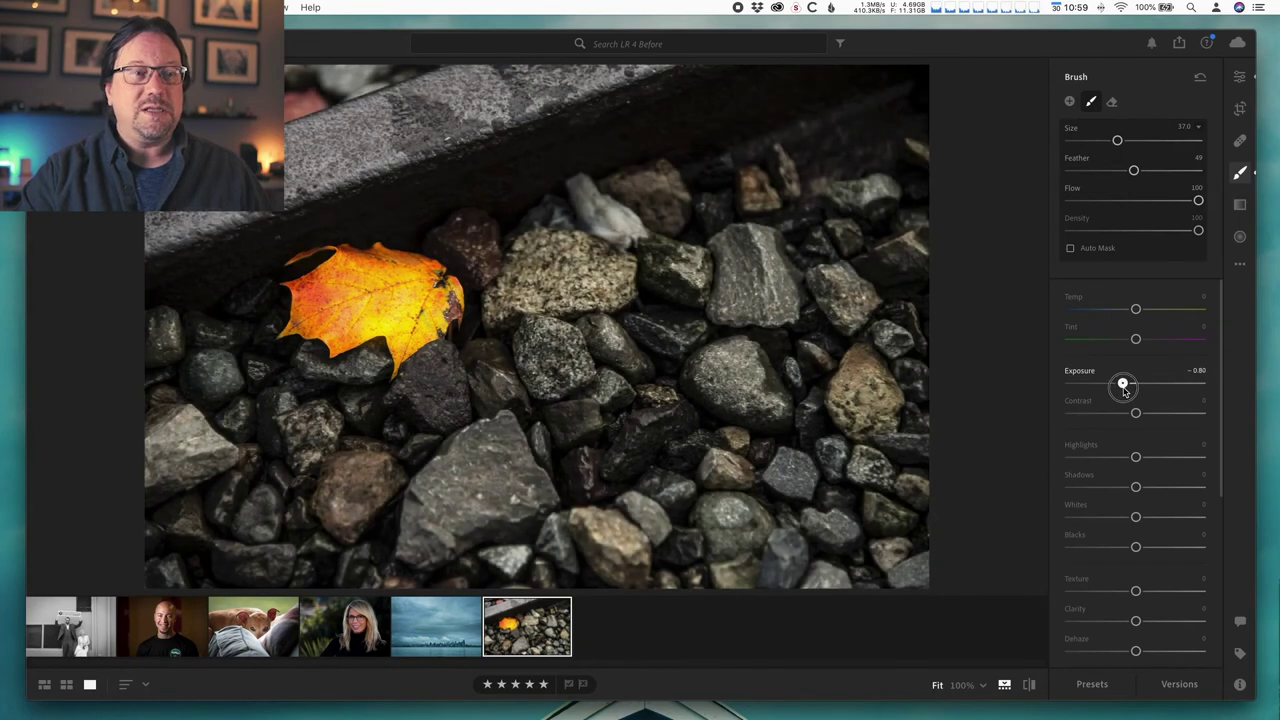
drag(1126, 388, 1128, 385)
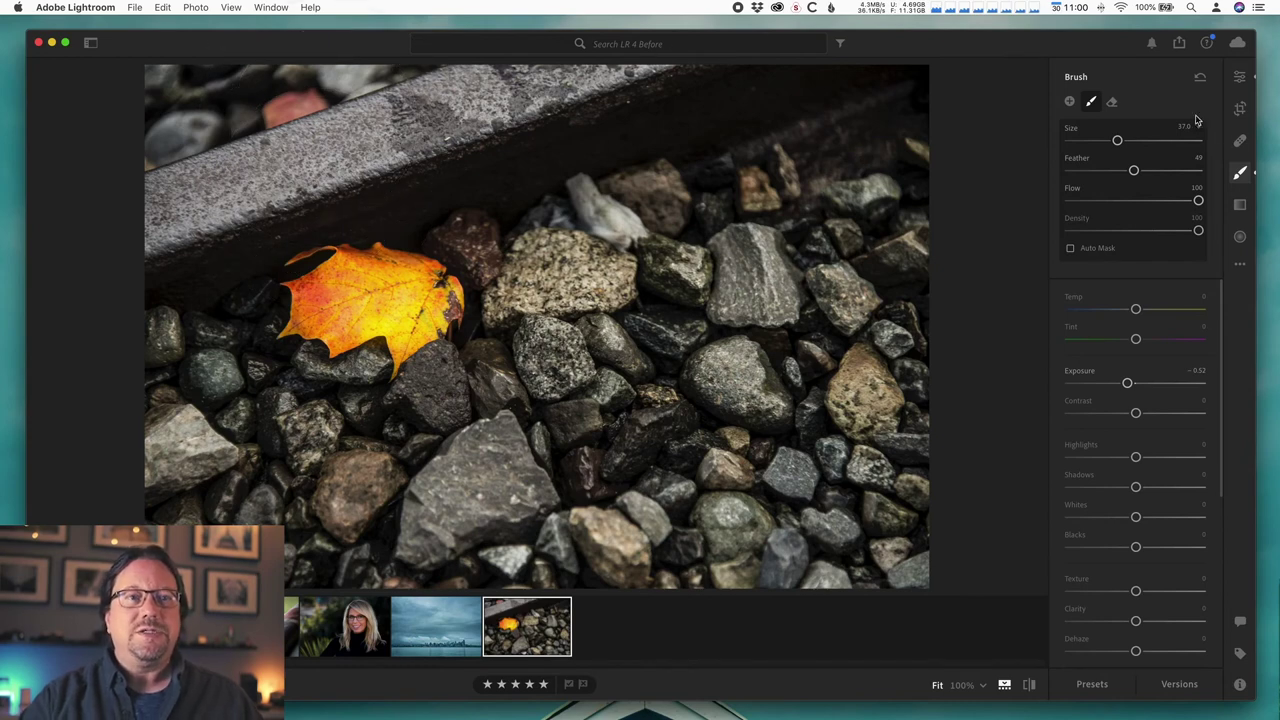
click(1070, 102)
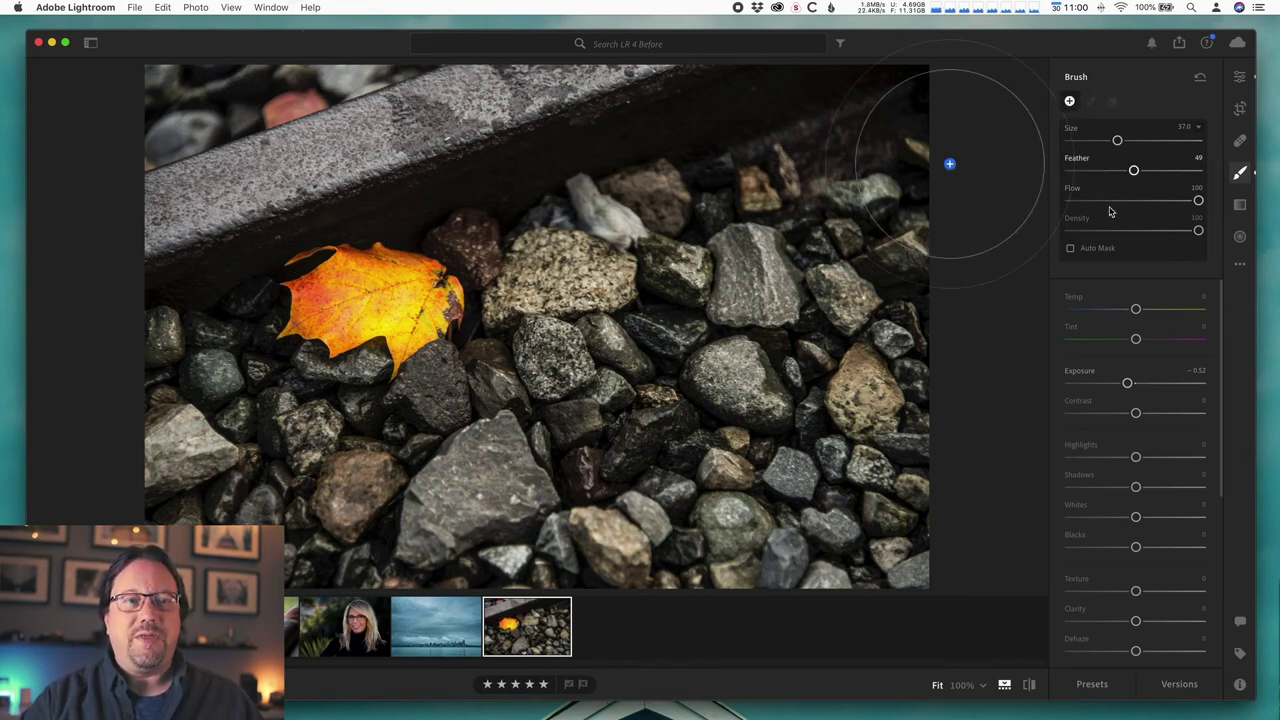
Step: With exposure reset, saturation −100 and size 9, paint the top-left rail, then view the original
double_click(1128, 384)
scroll(1137, 592, down, 5)
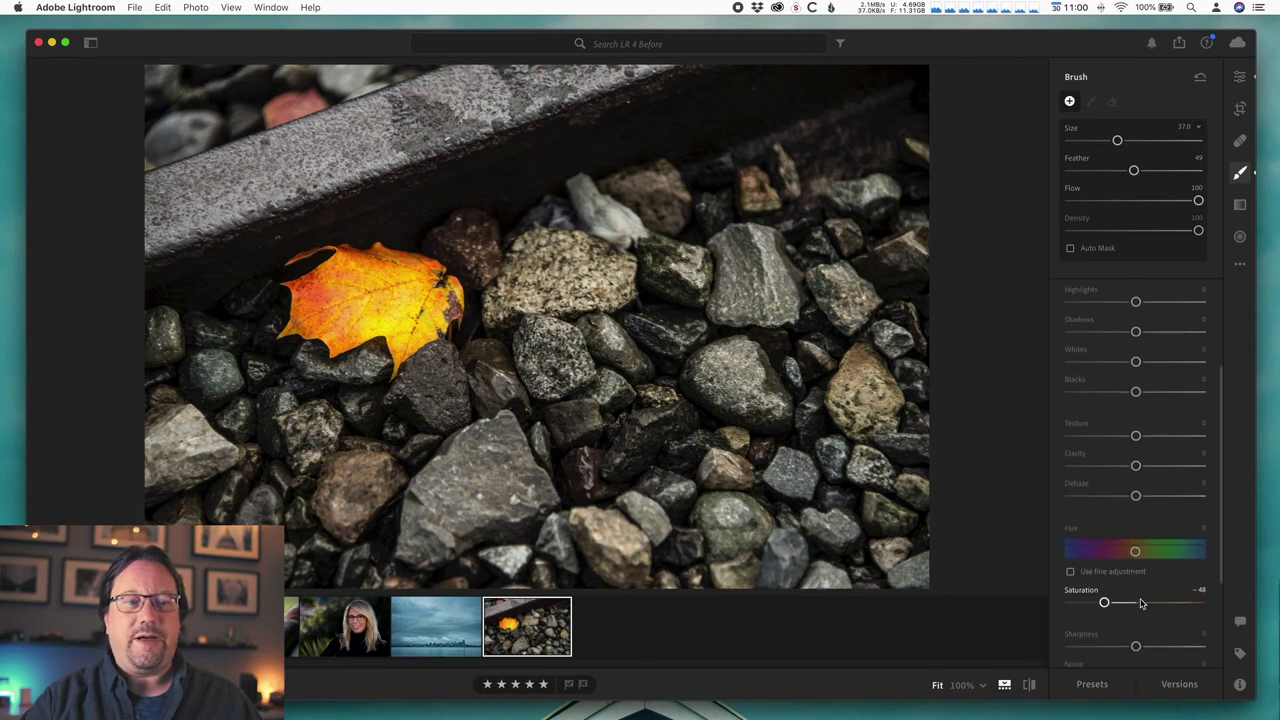
drag(1105, 603, 1068, 603)
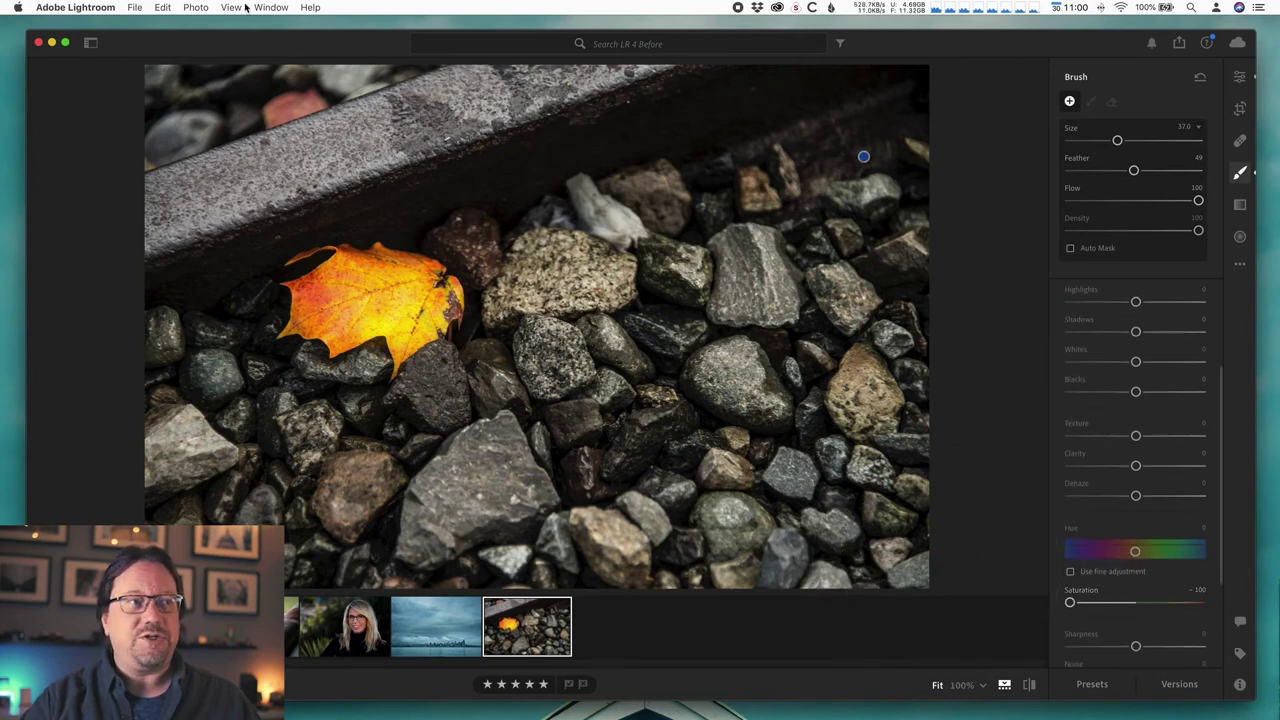
key(bracketleft)
key(bracketleft)
key(bracketleft)
key(bracketleft)
key(bracketleft)
key(bracketleft)
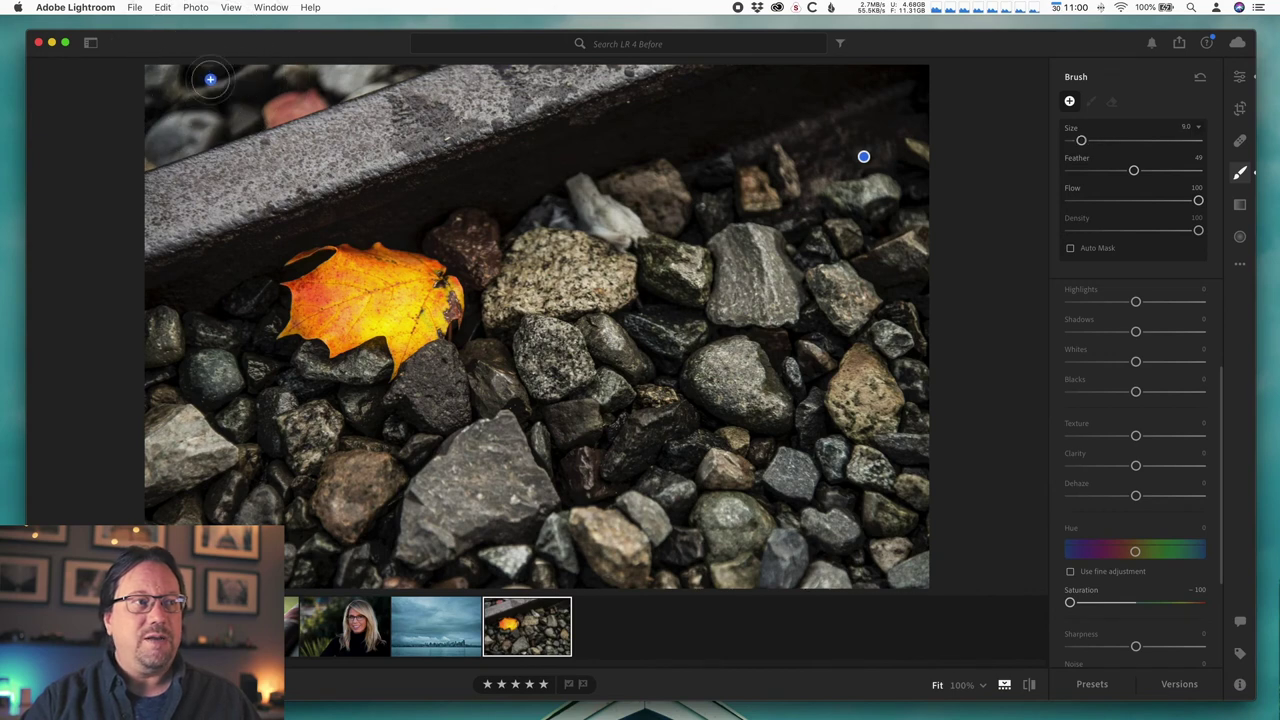
mouse_move(253, 88)
mouse_down()
mouse_move(255, 100)
mouse_move(300, 80)
mouse_move(312, 95)
mouse_move(314, 82)
mouse_move(305, 90)
mouse_up()
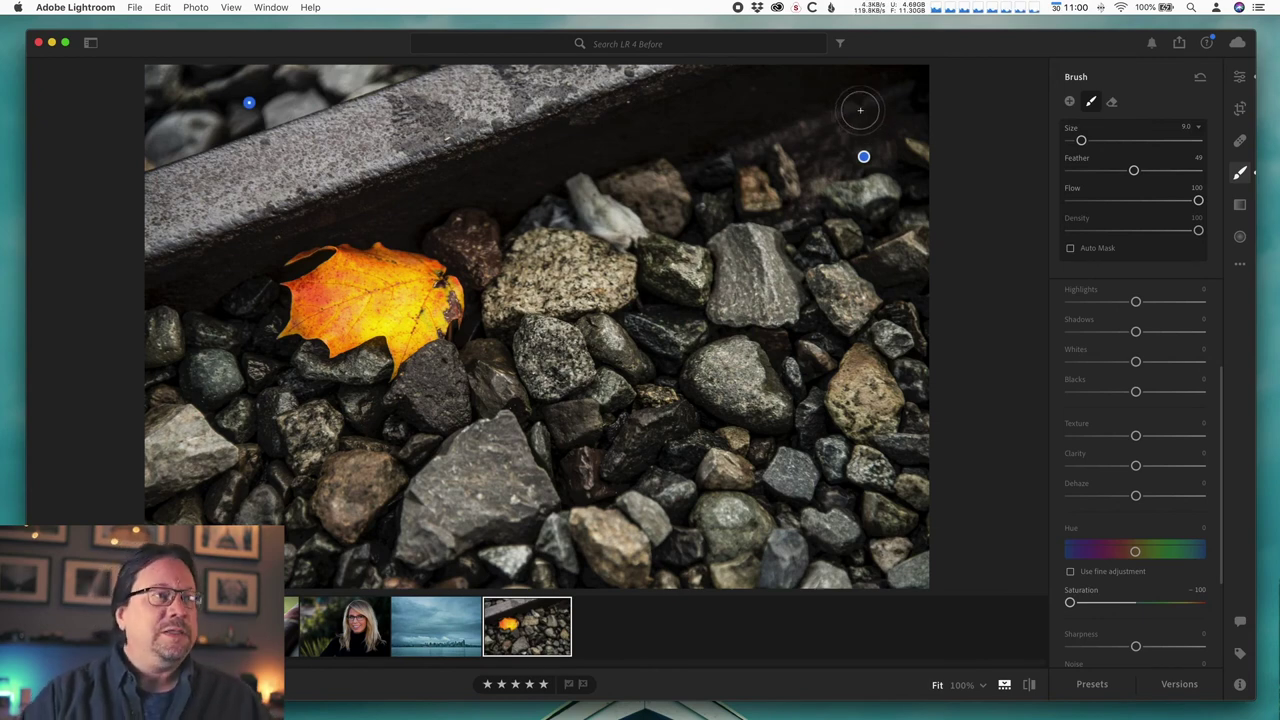
click(1029, 684)
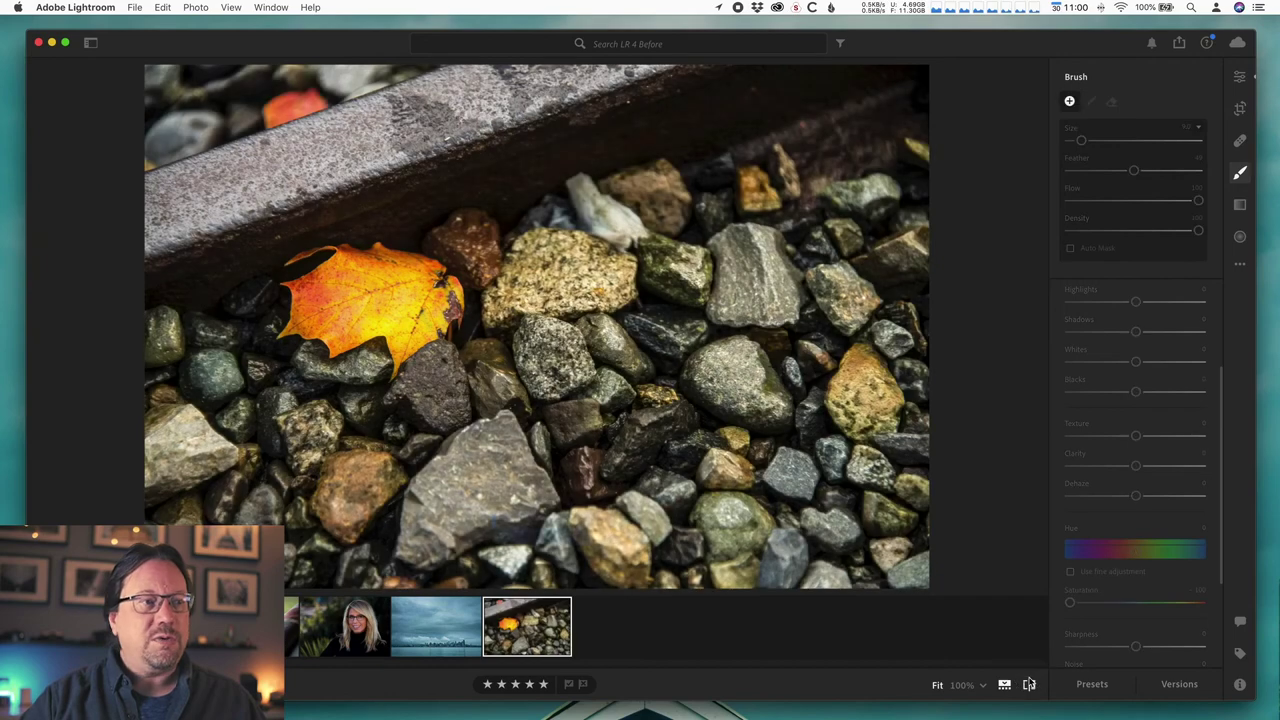
Step: Return to the edited view, select the first brush pin, and set its Saturation to about −52
click(1029, 684)
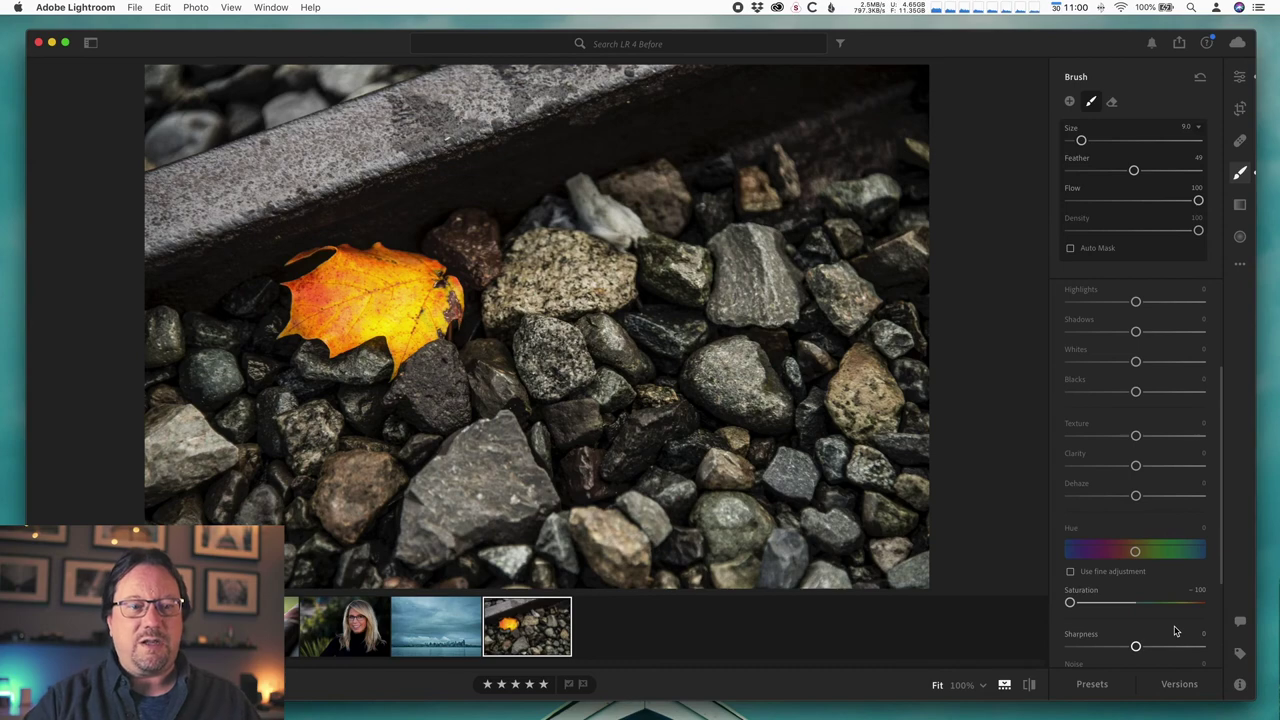
mouse_move(864, 160)
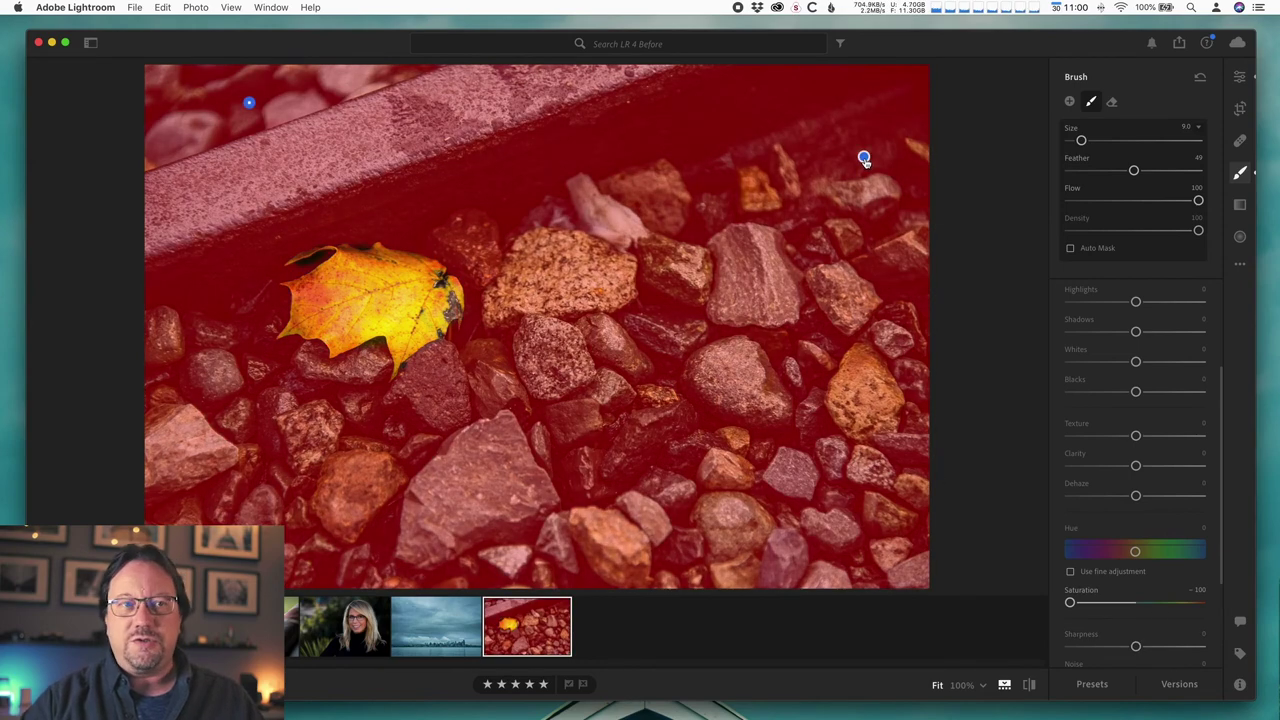
click(864, 156)
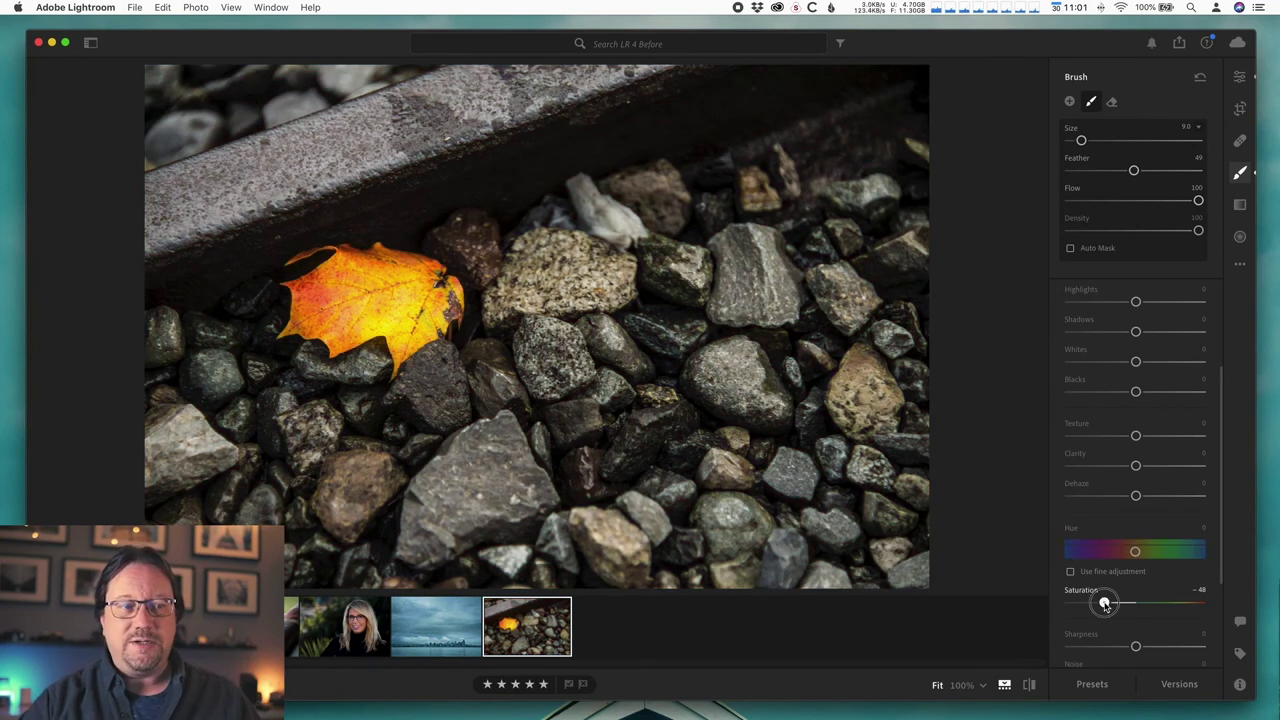
drag(1104, 602, 993, 600)
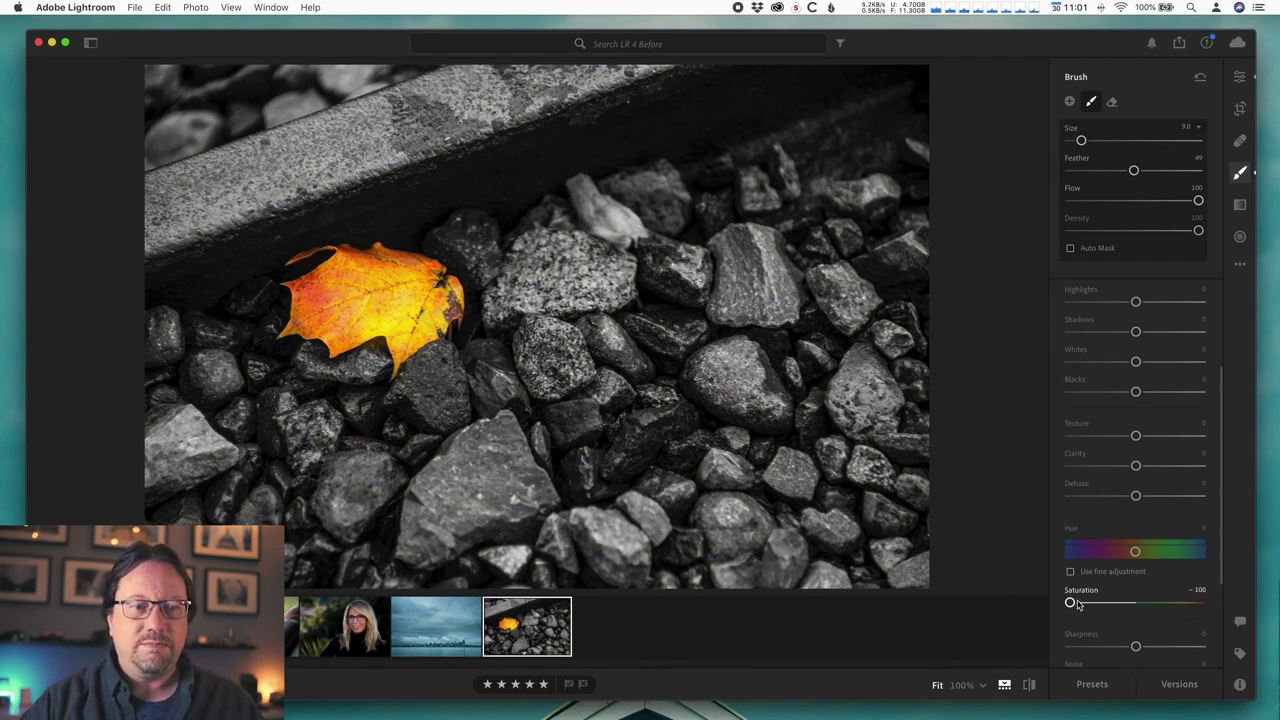
drag(1071, 602, 1101, 612)
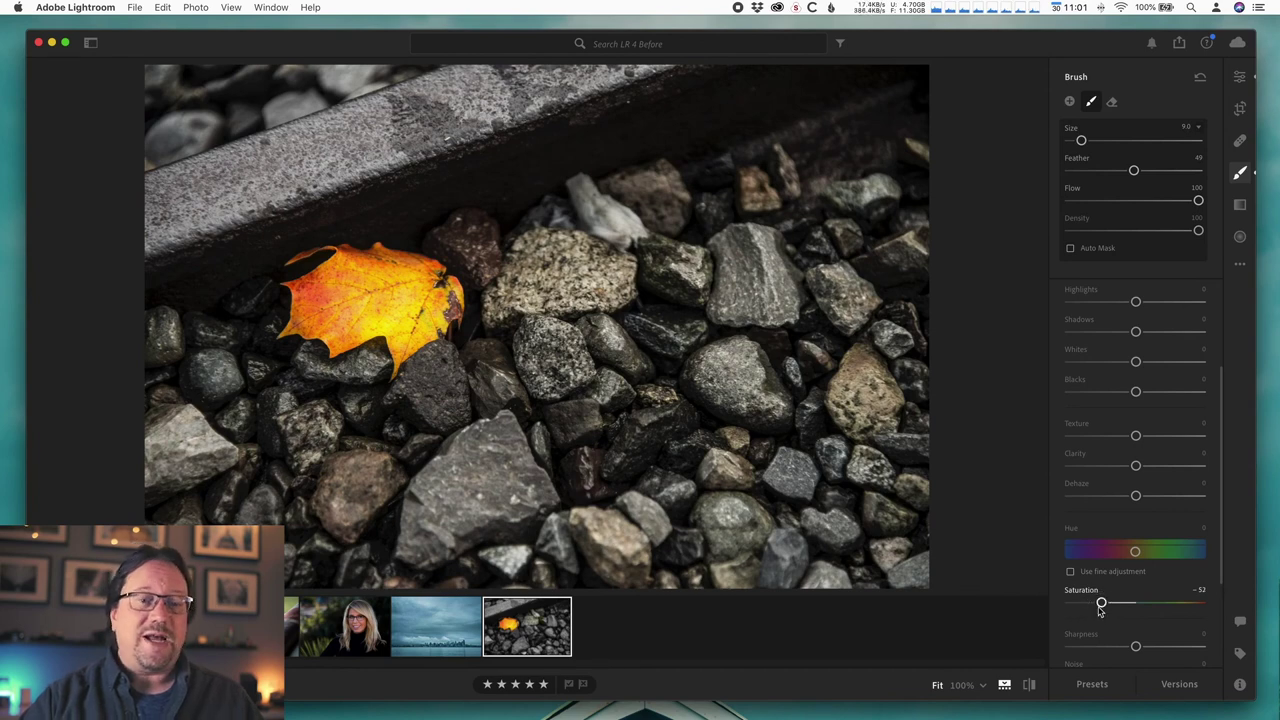